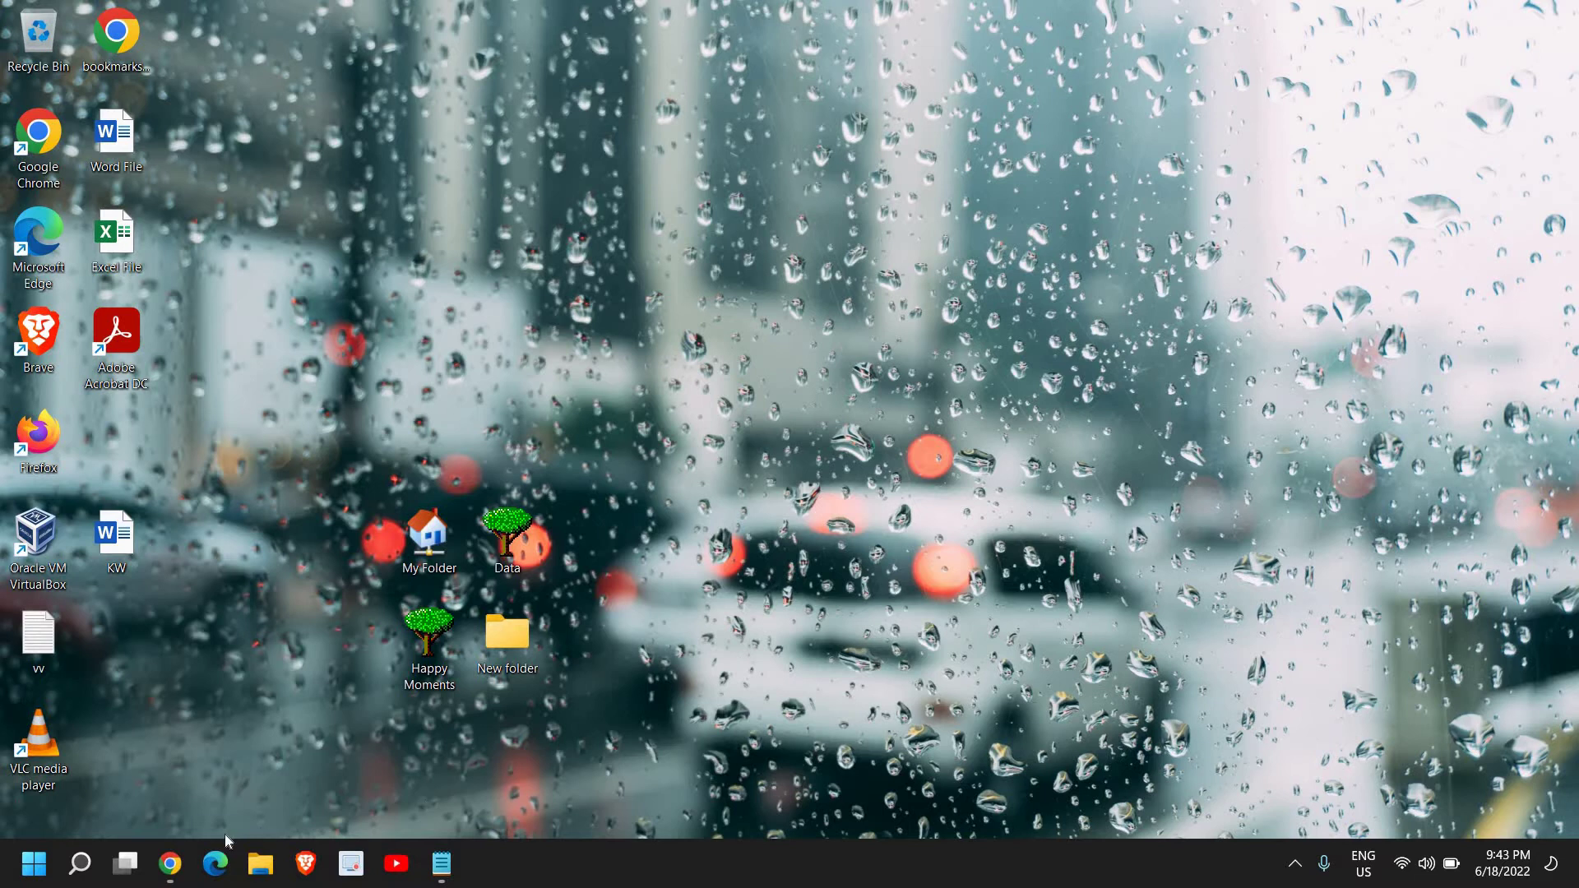
Open Google Chrome and go to google.com.
click(170, 863)
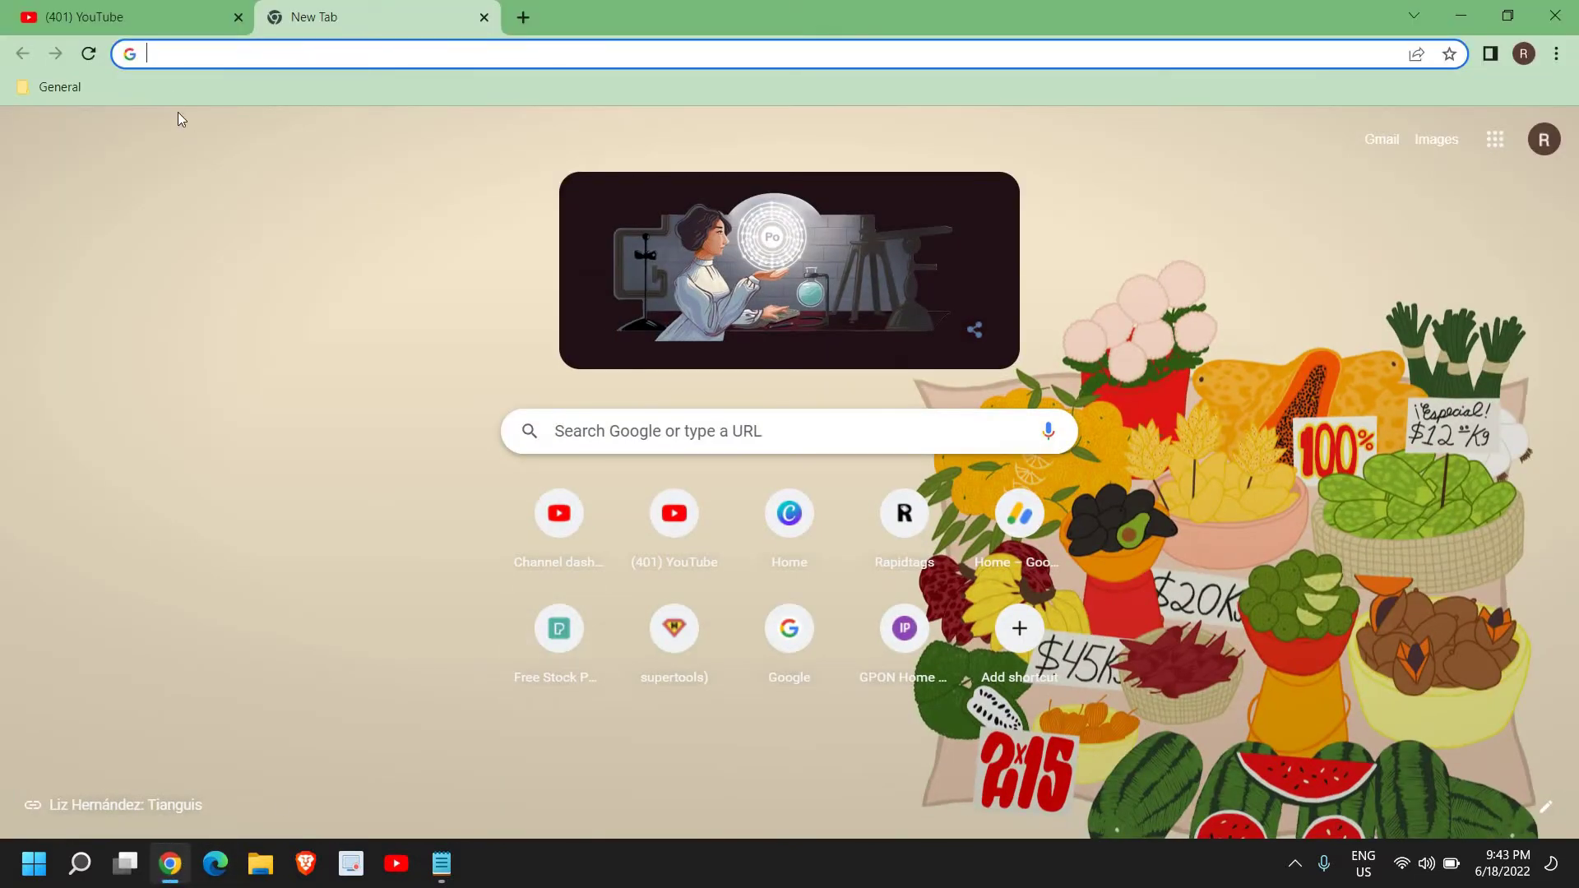
text(goo)
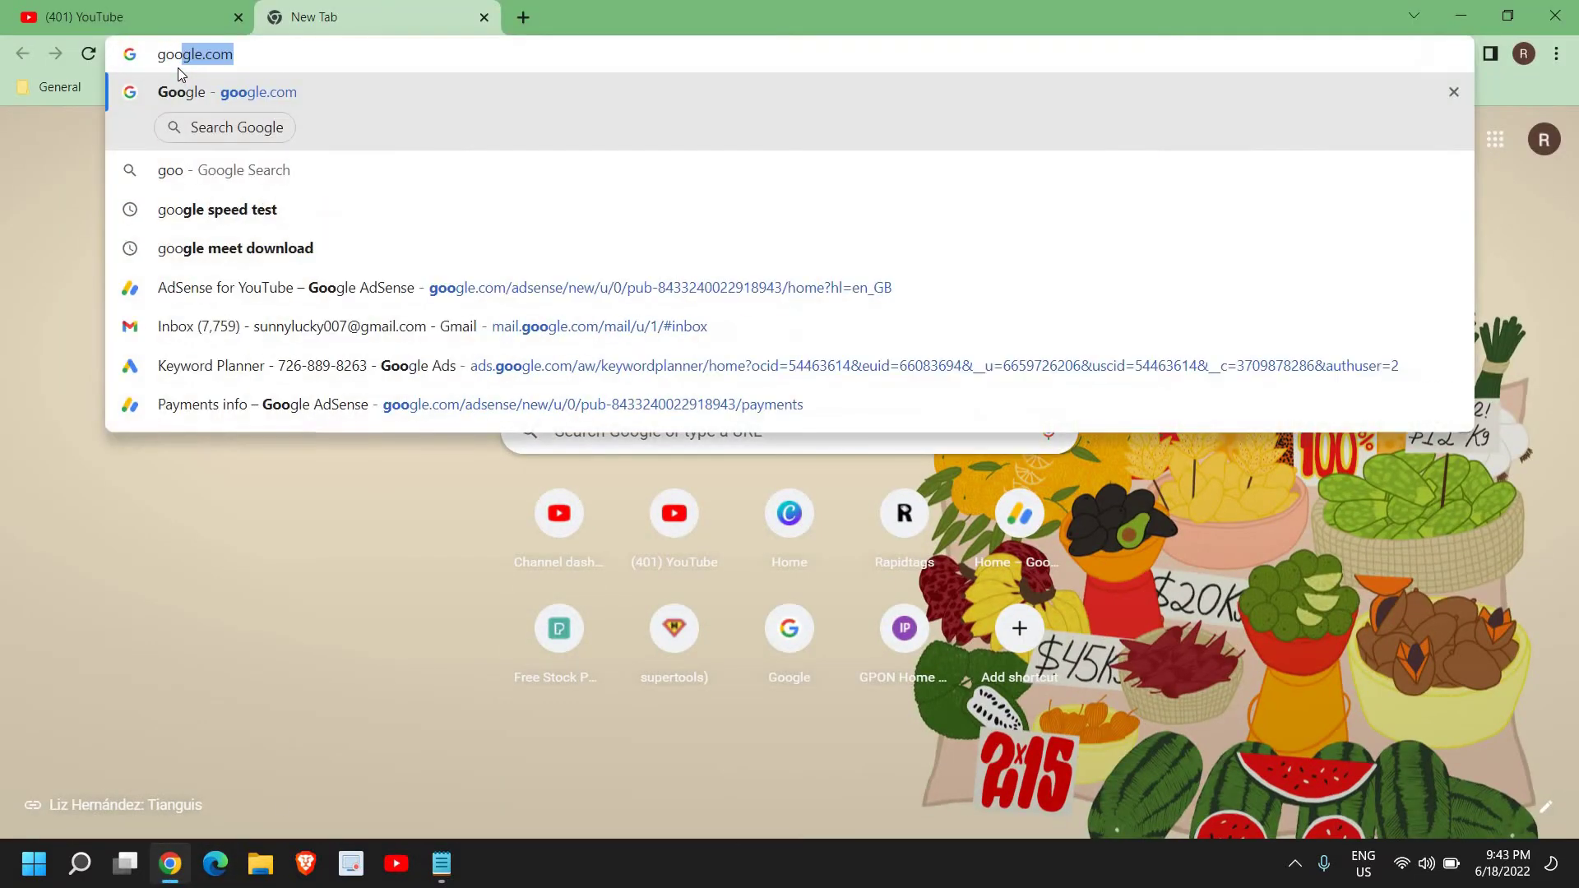
key(Return)
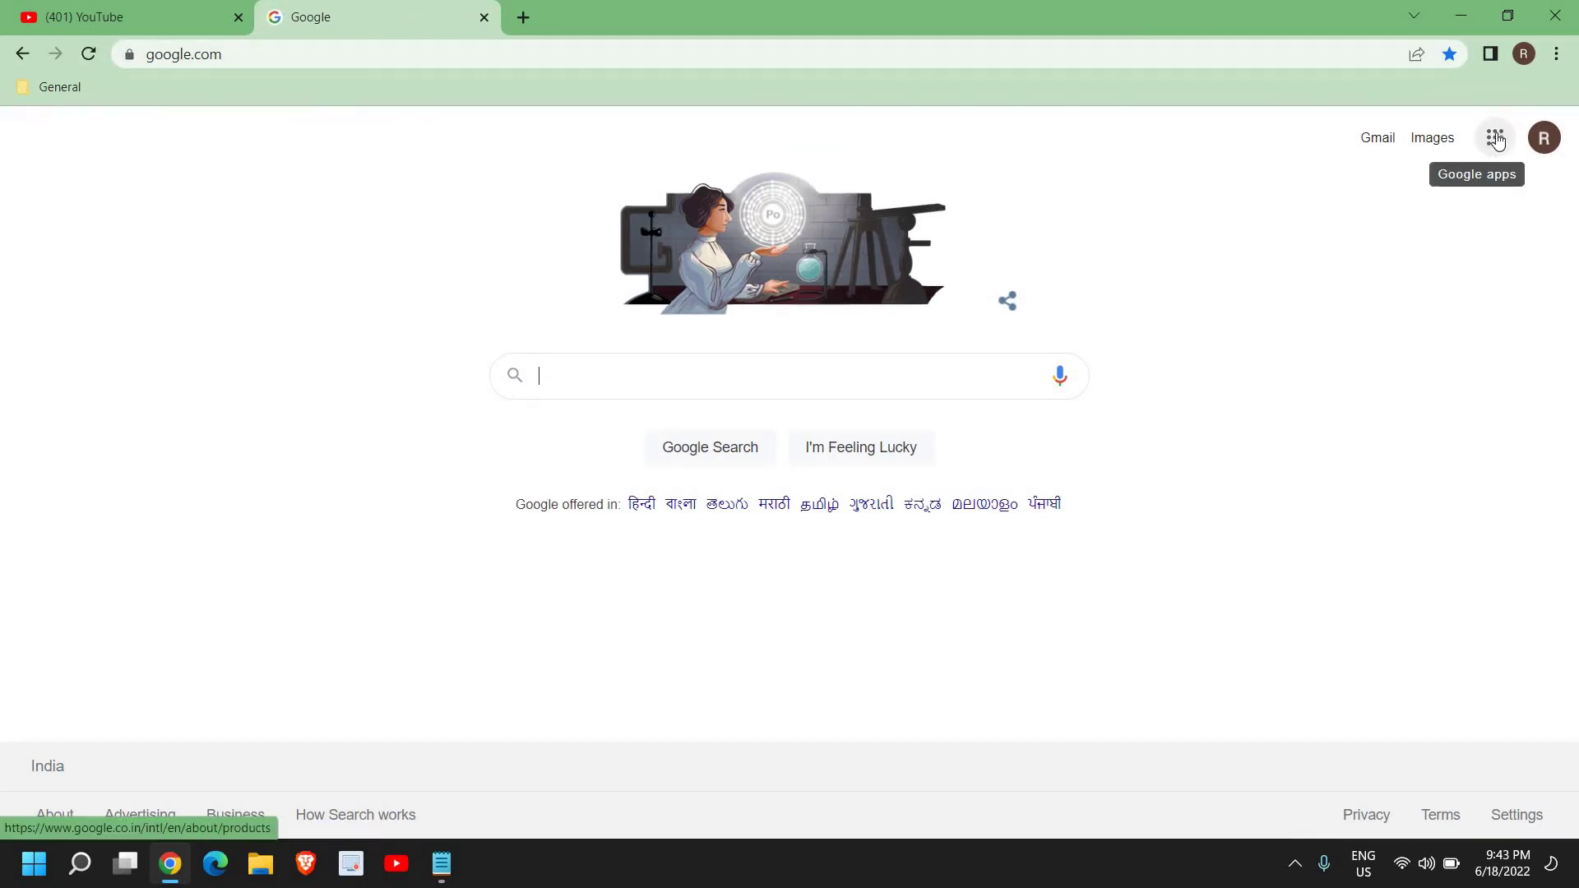
Open Google Forms from the Google apps list.
key(alt)
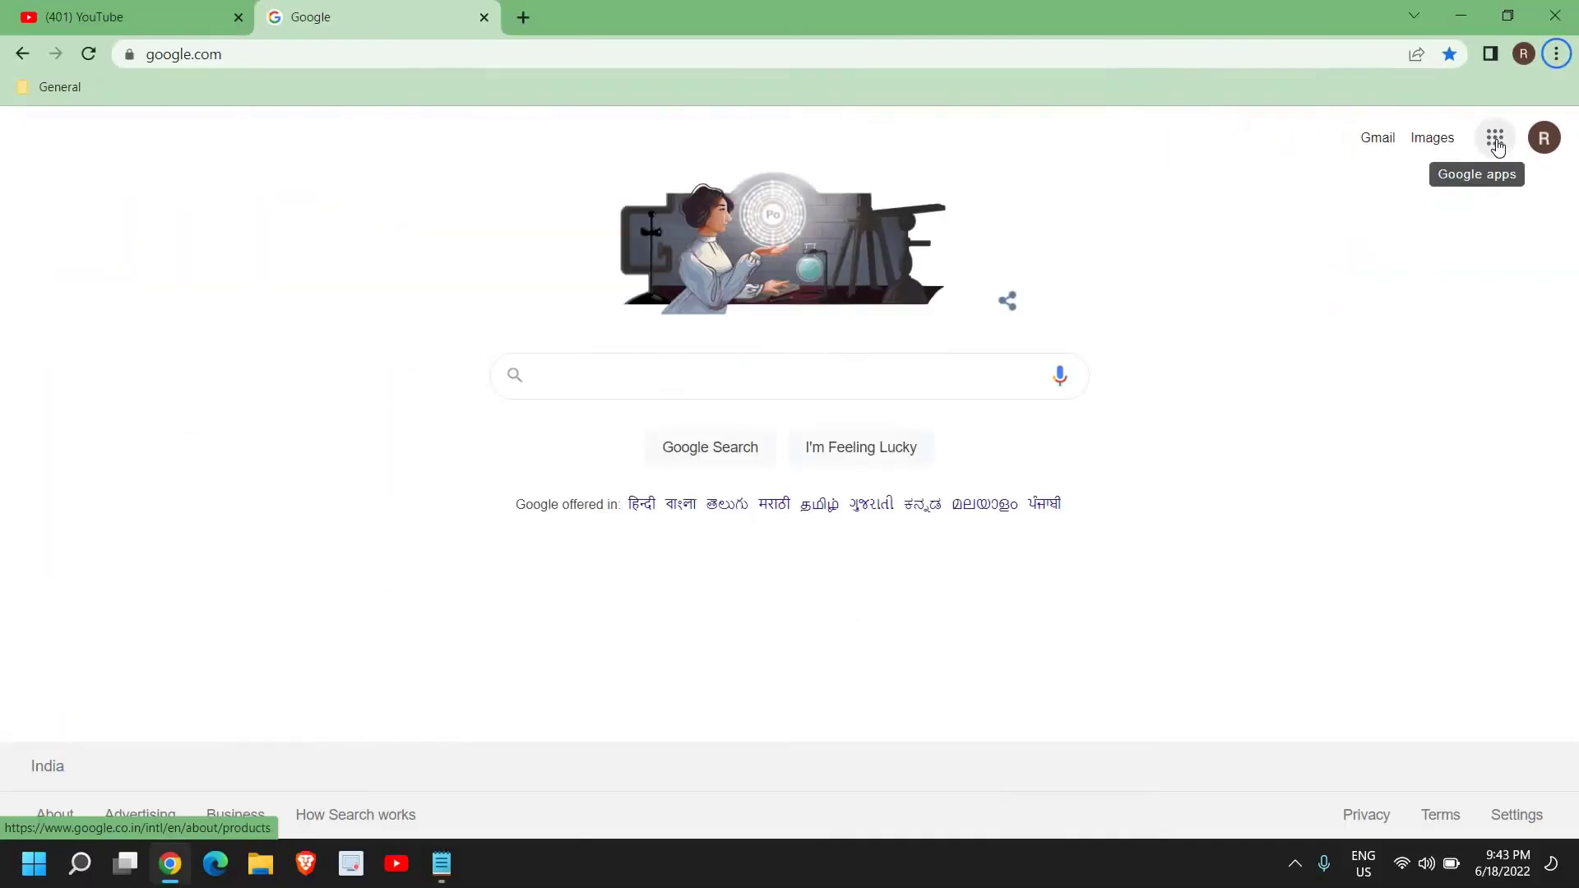
click(1496, 144)
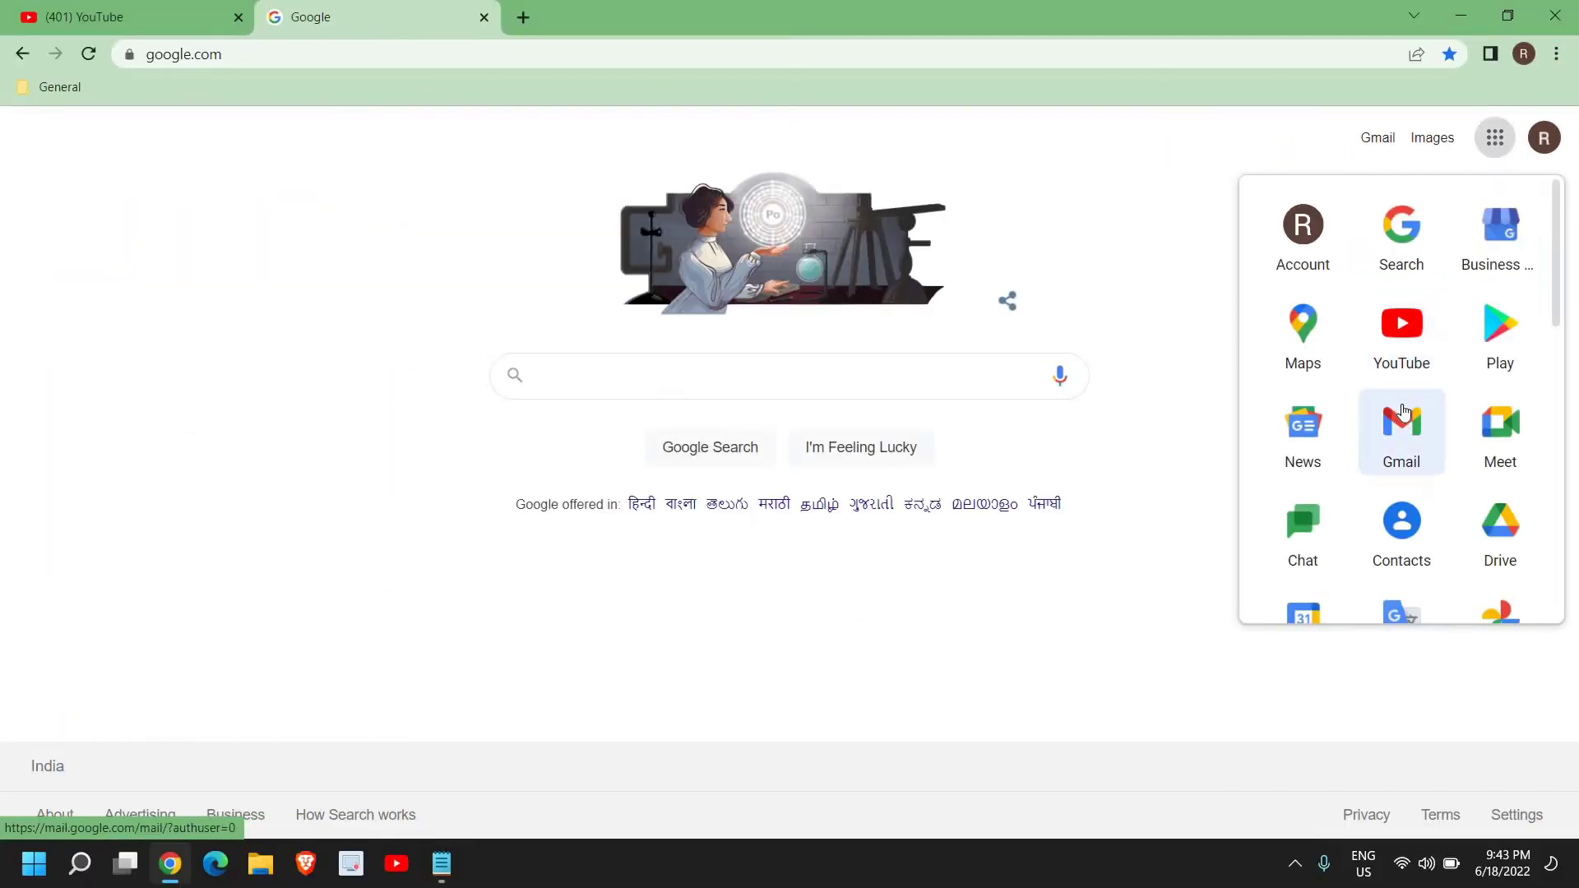
scroll(1402, 411, down, 3)
scroll(1400, 415, down, 3)
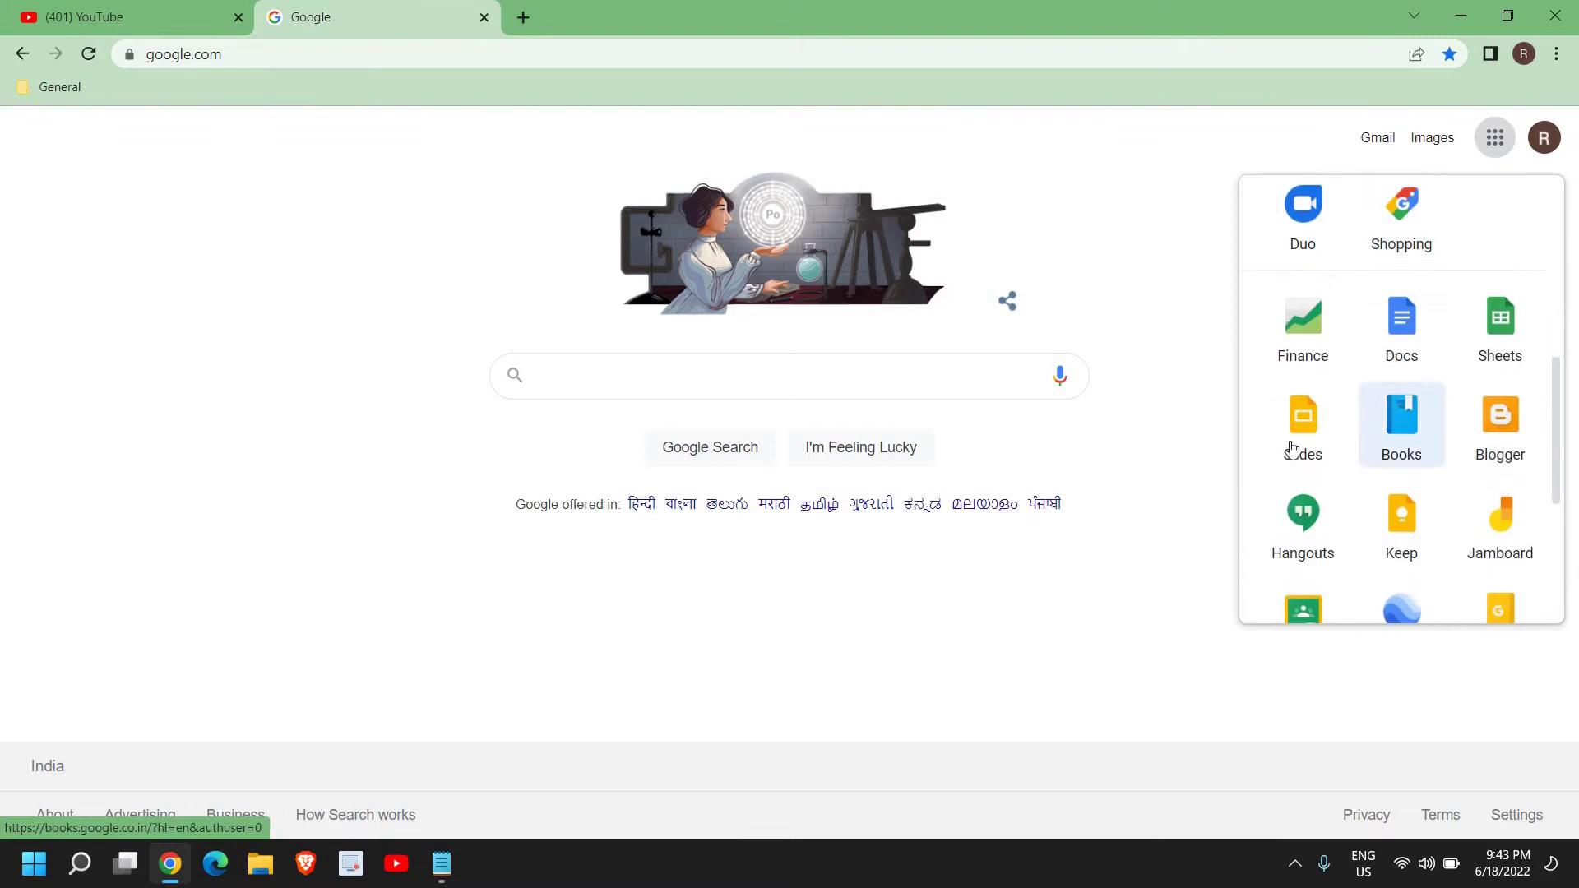
scroll(1351, 523, down, 3)
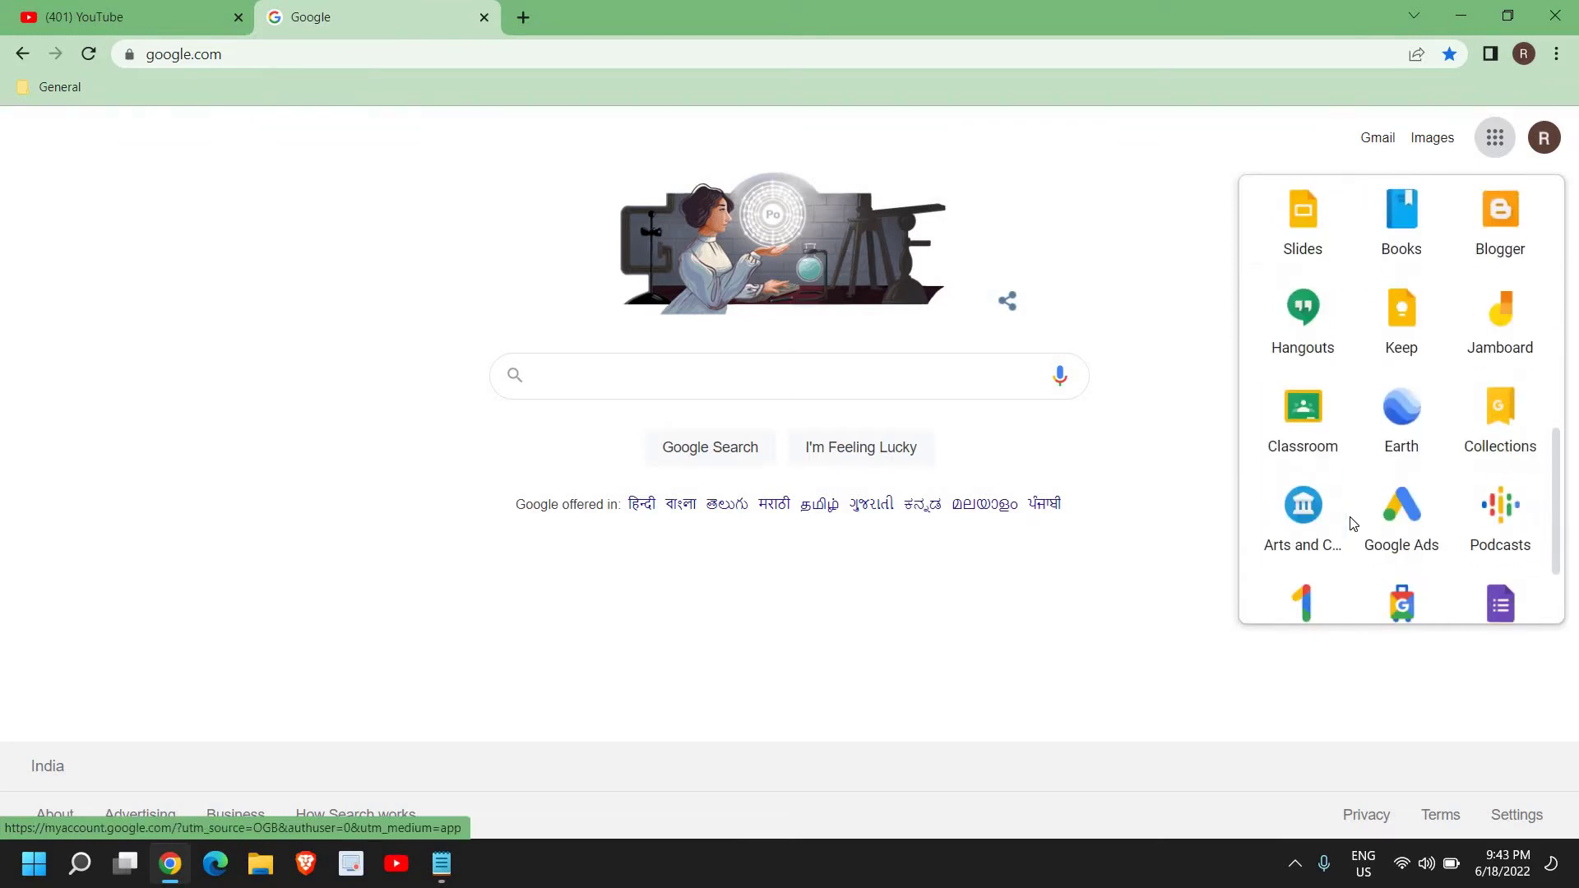
scroll(1351, 523, down, 2)
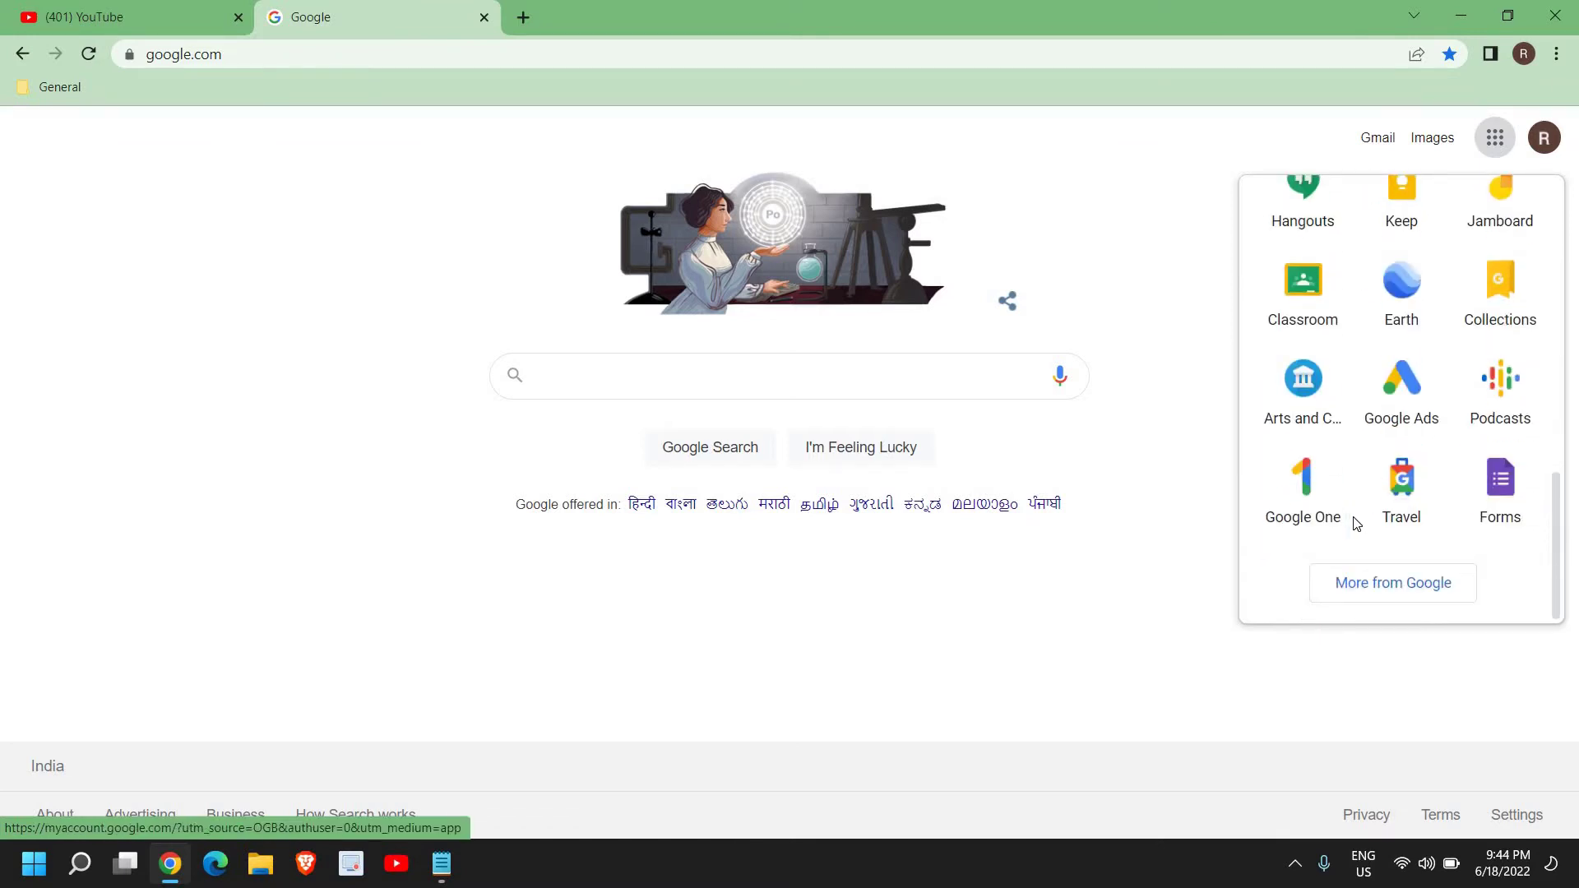
click(1501, 488)
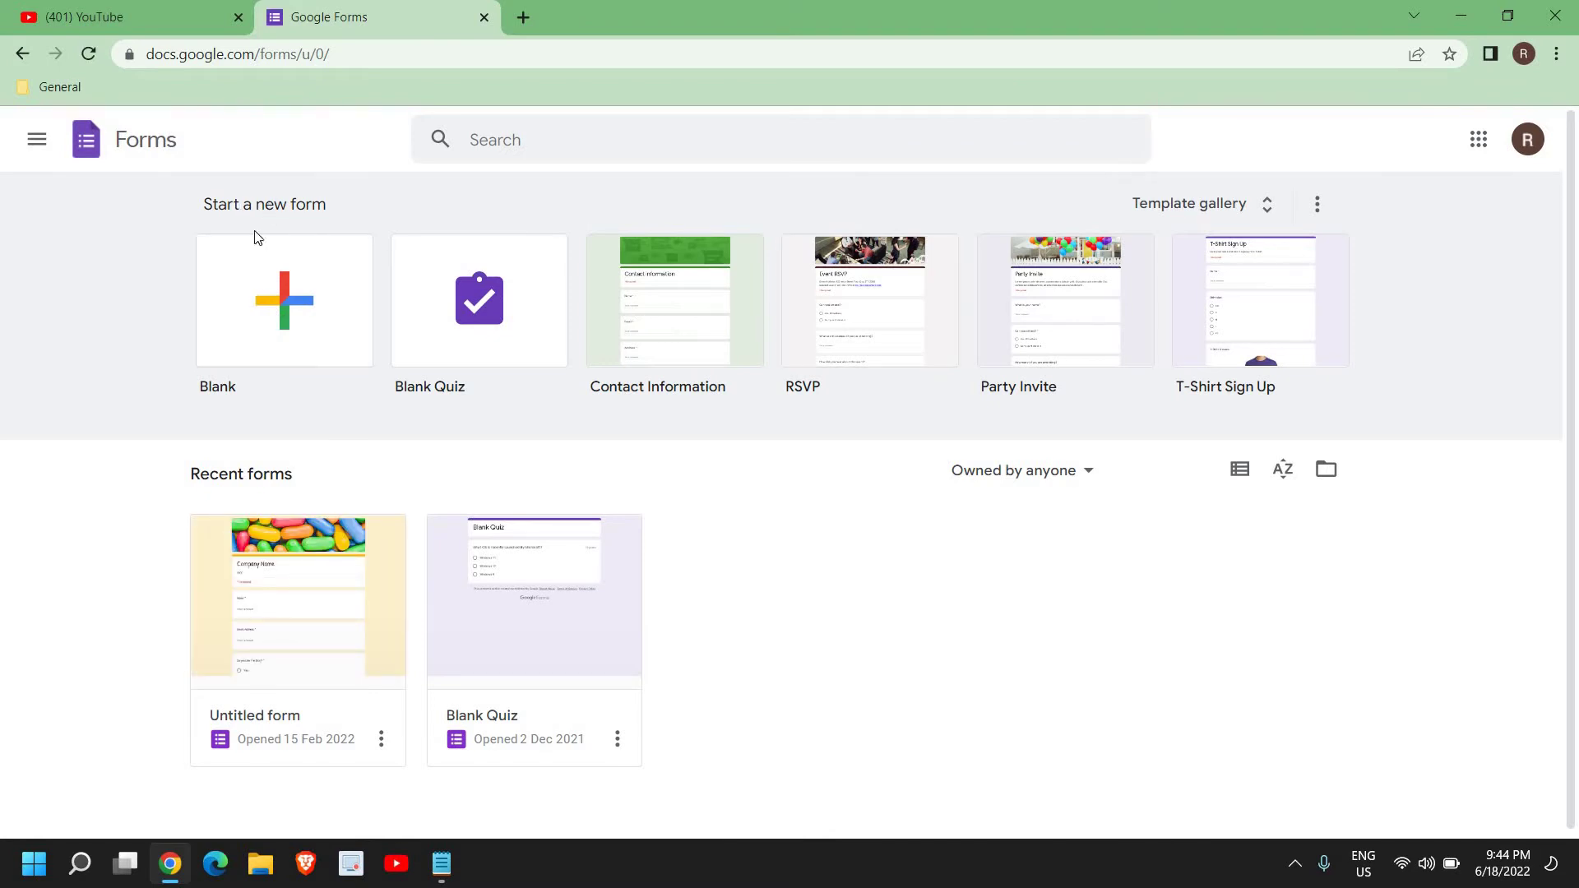
Browse the form template gallery and create a new blank form.
click(290, 292)
click(1225, 208)
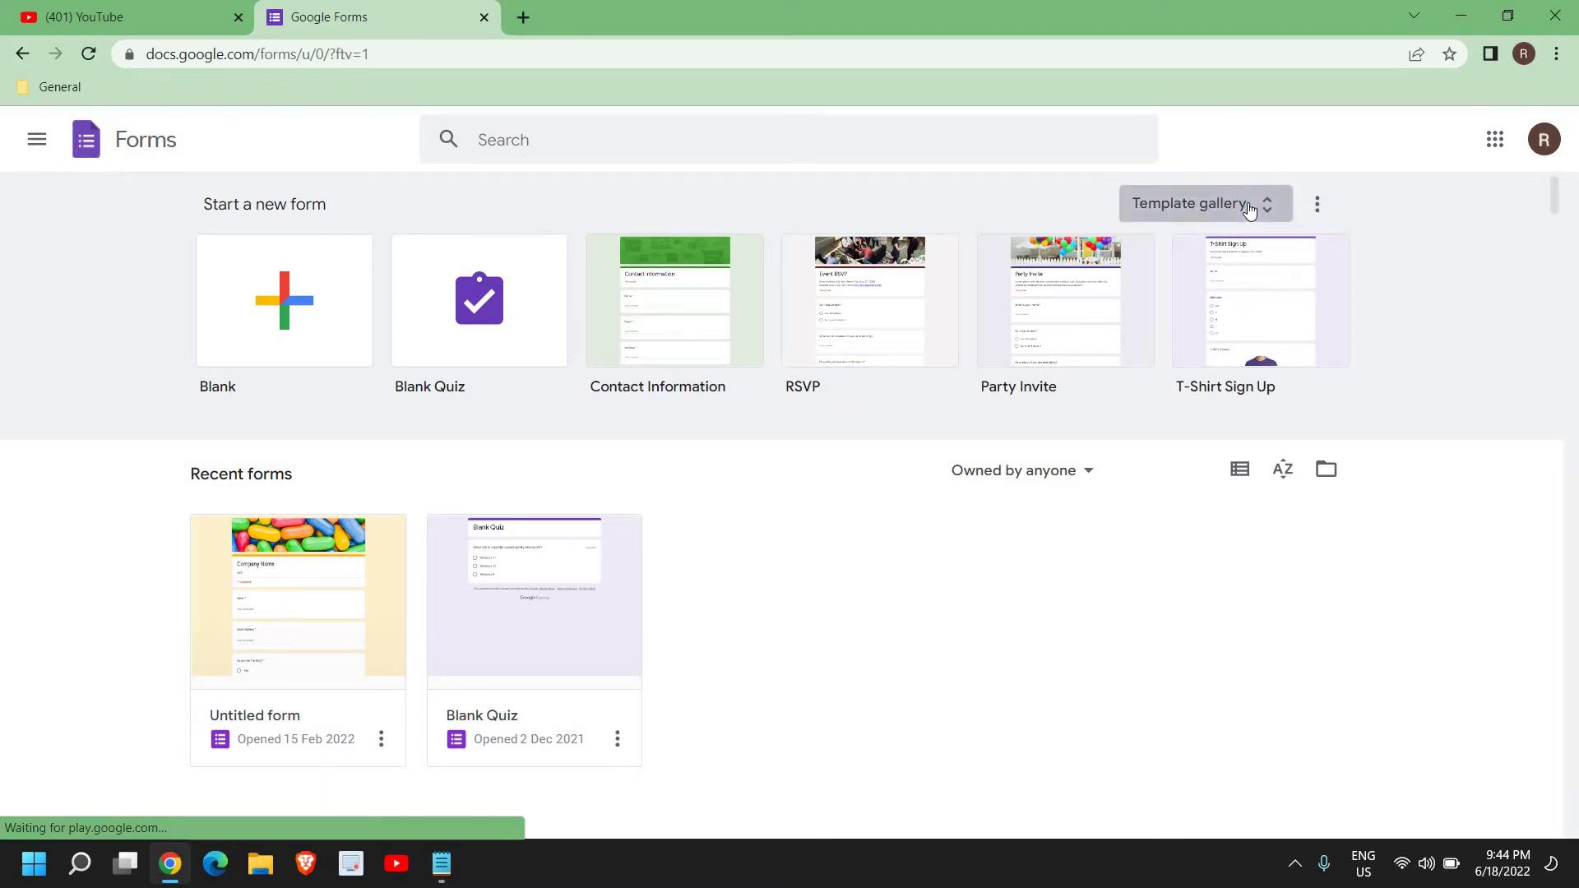
scroll(668, 549, down, 6)
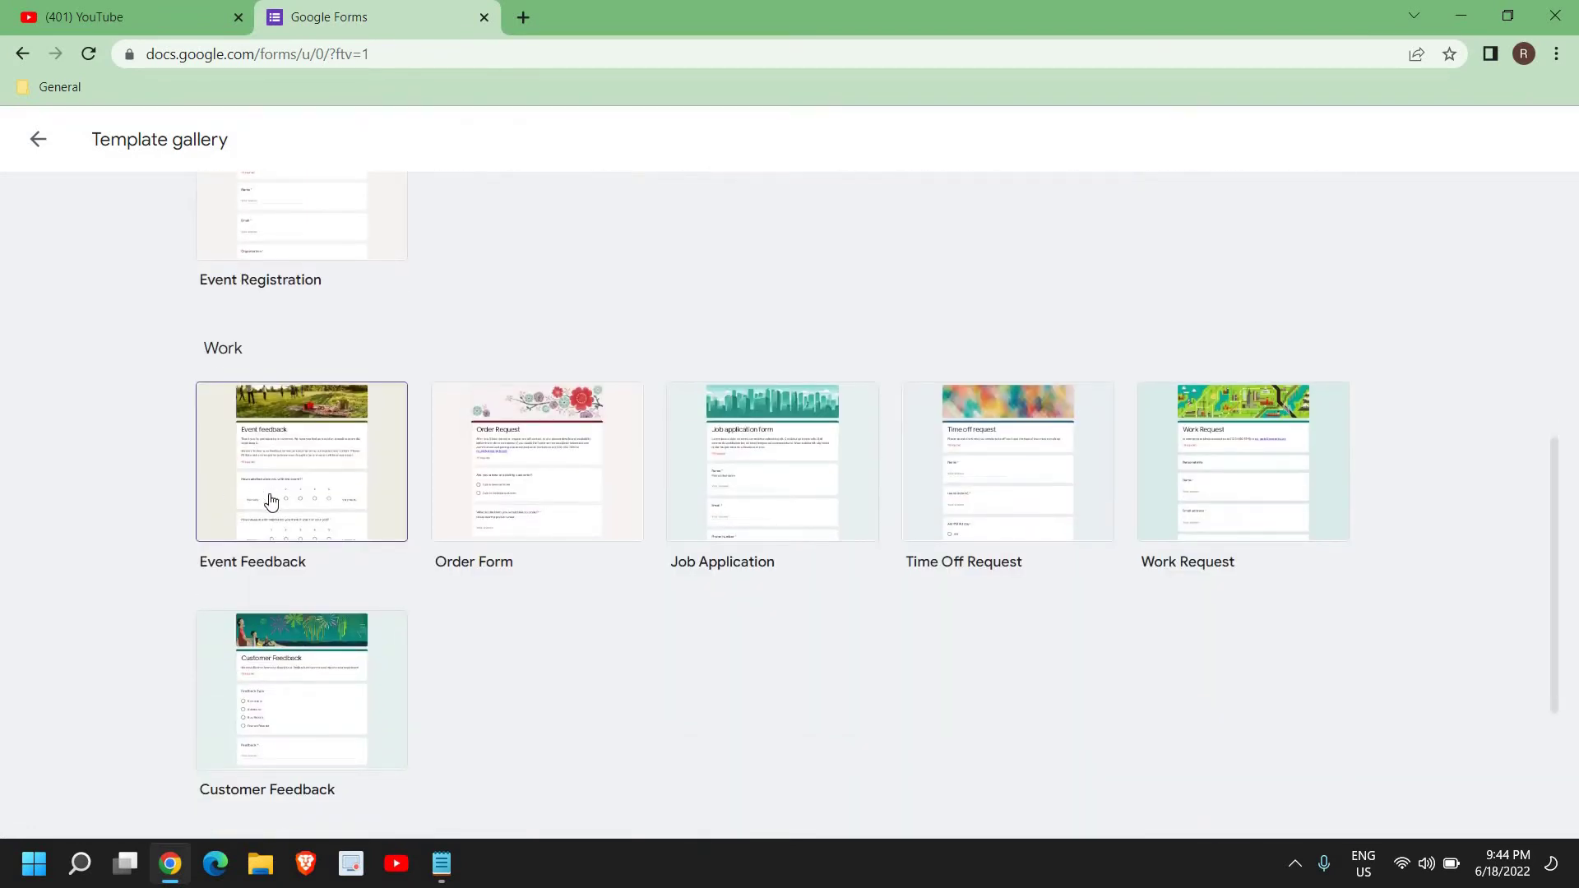
scroll(564, 501, up, 8)
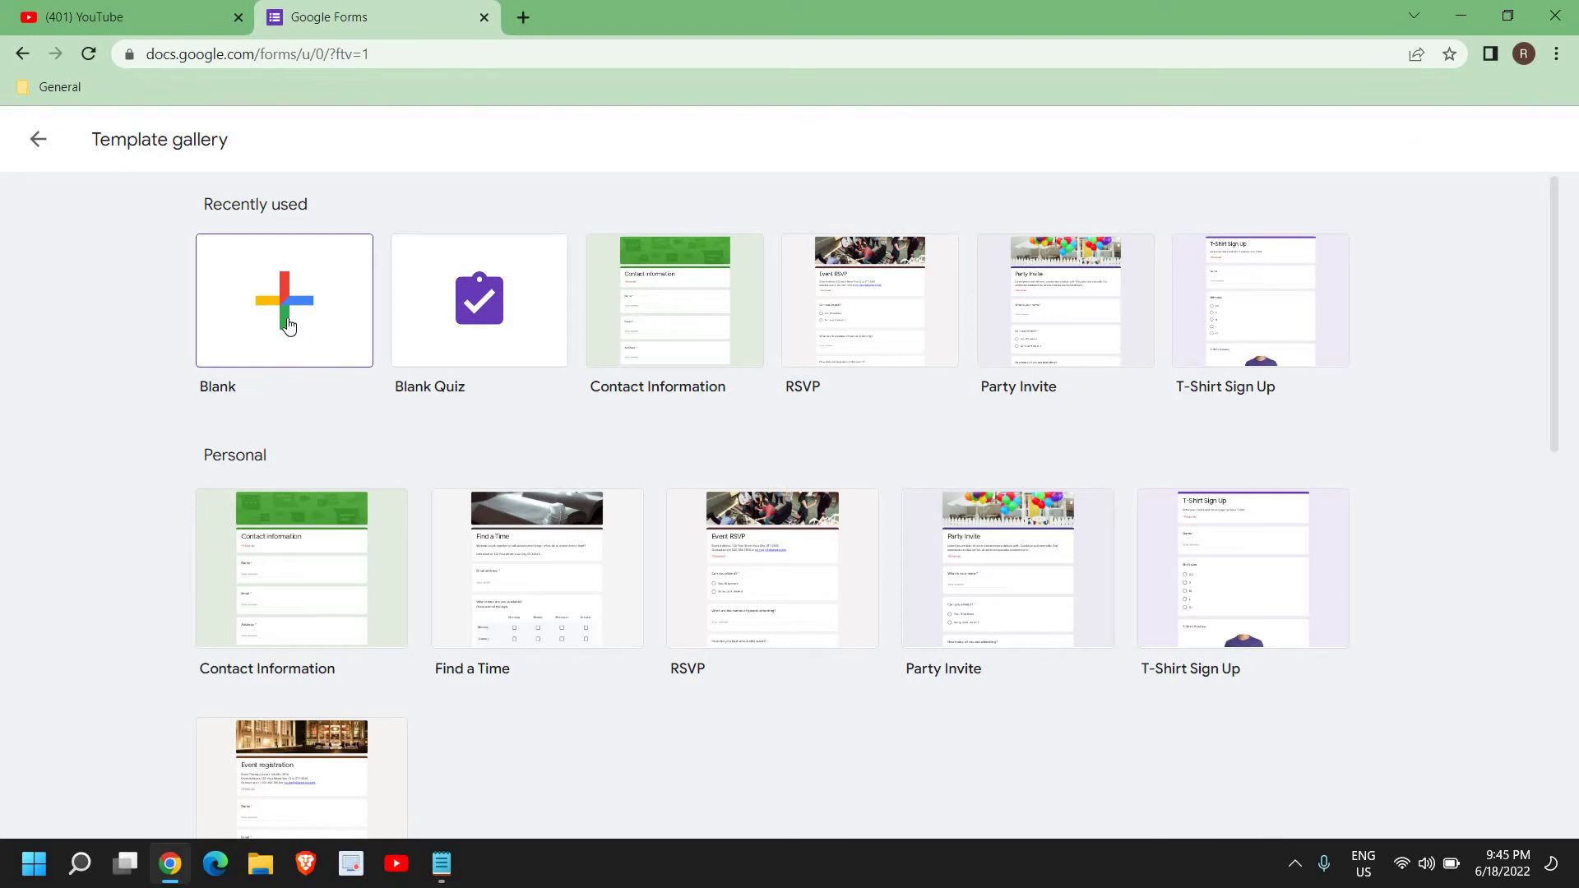
click(288, 323)
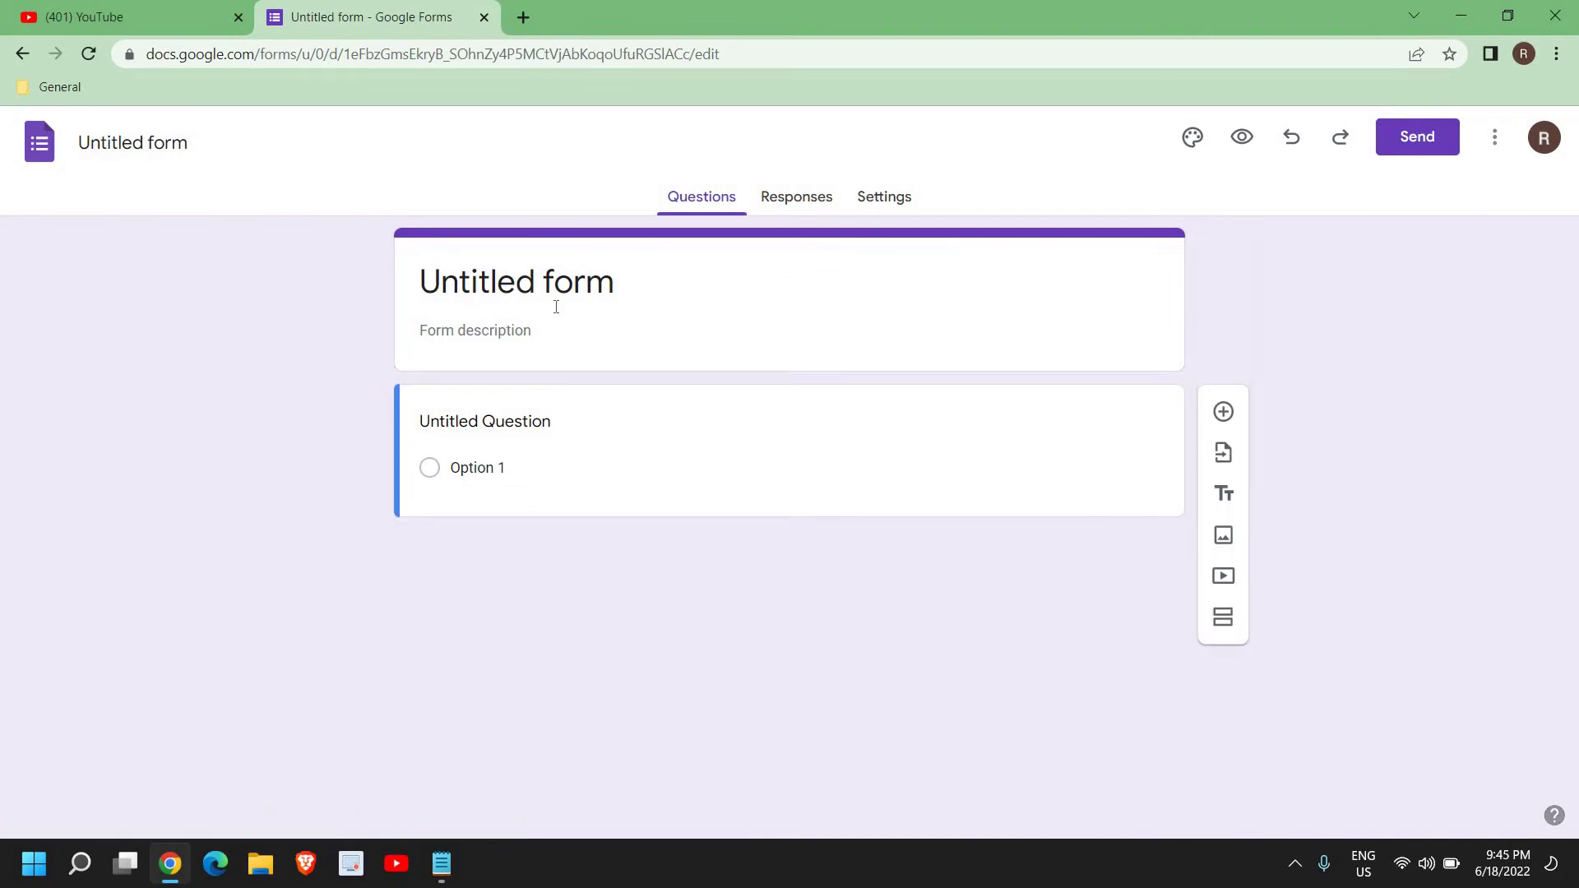
Title the form School KBD and enter Lets Educate as its description.
click(634, 290)
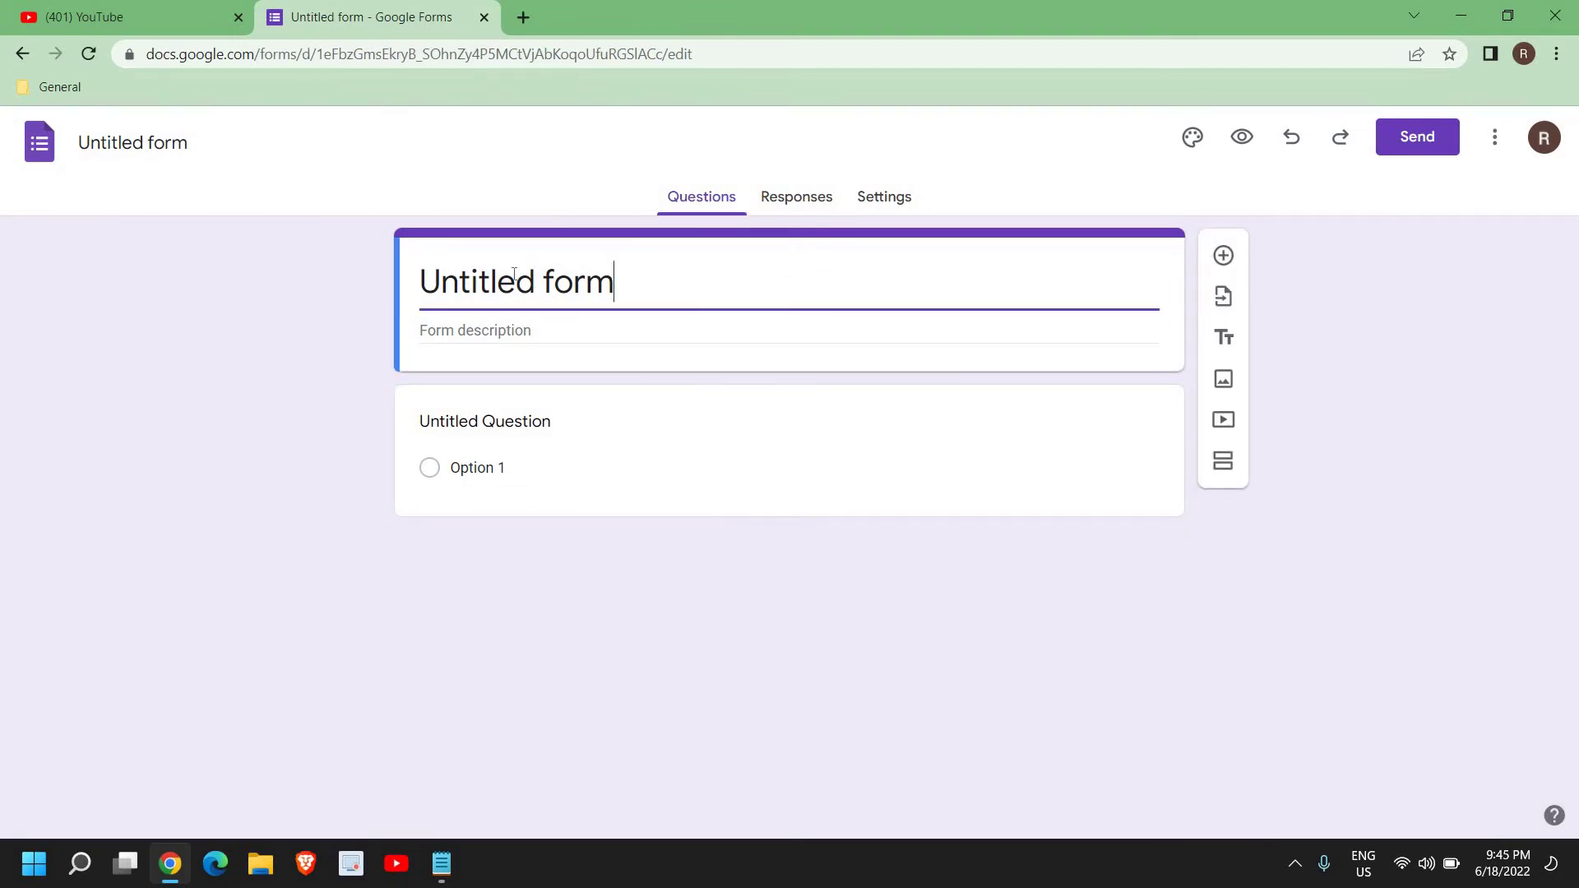
drag(617, 281, 407, 270)
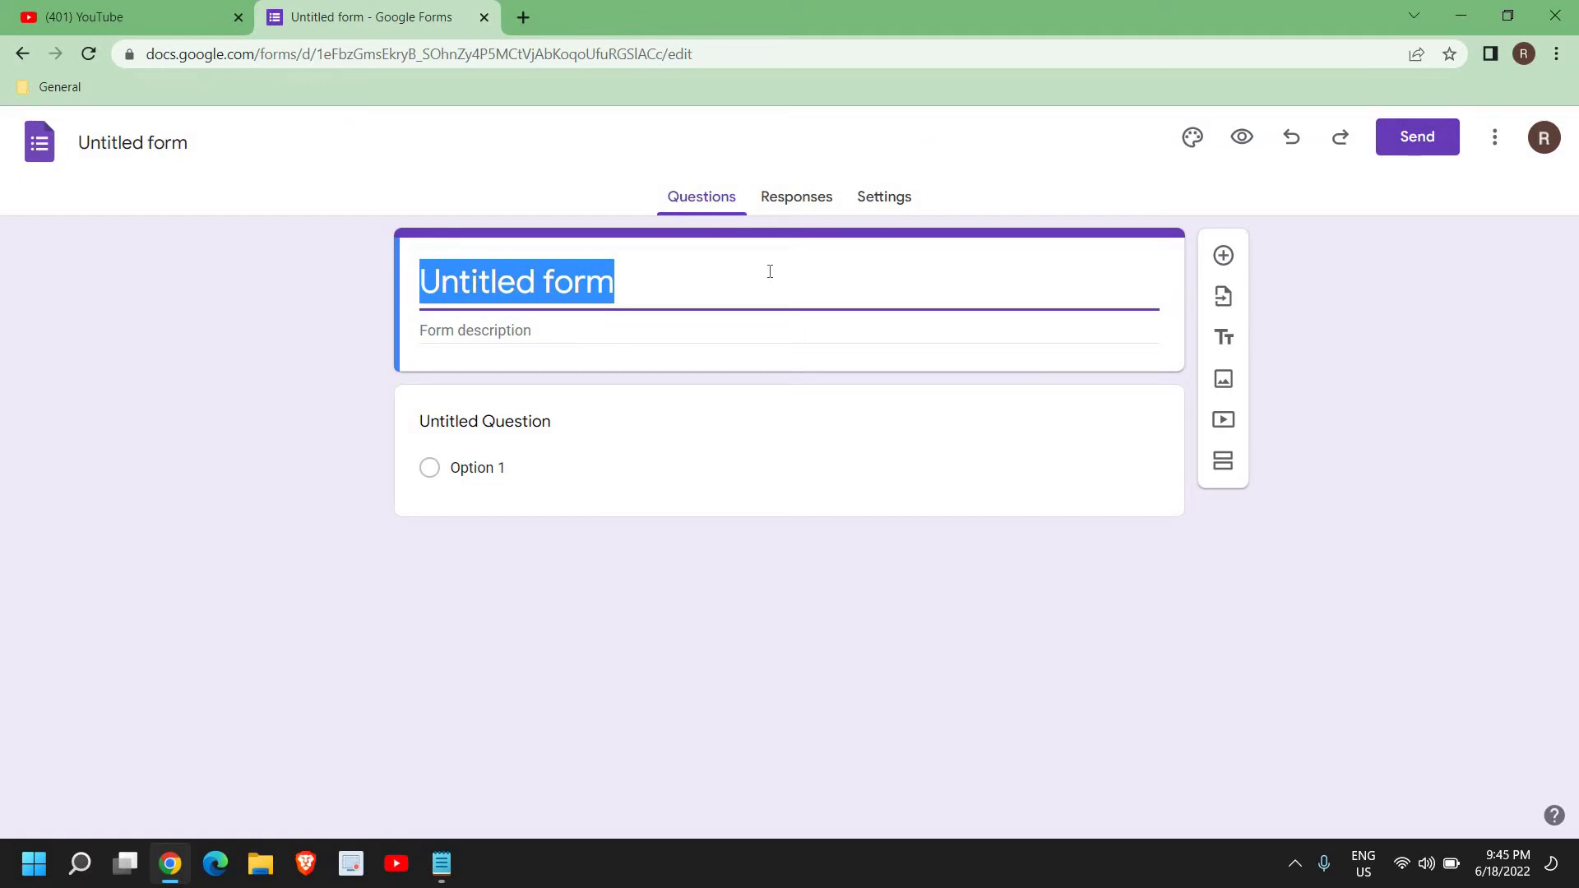
text(School)
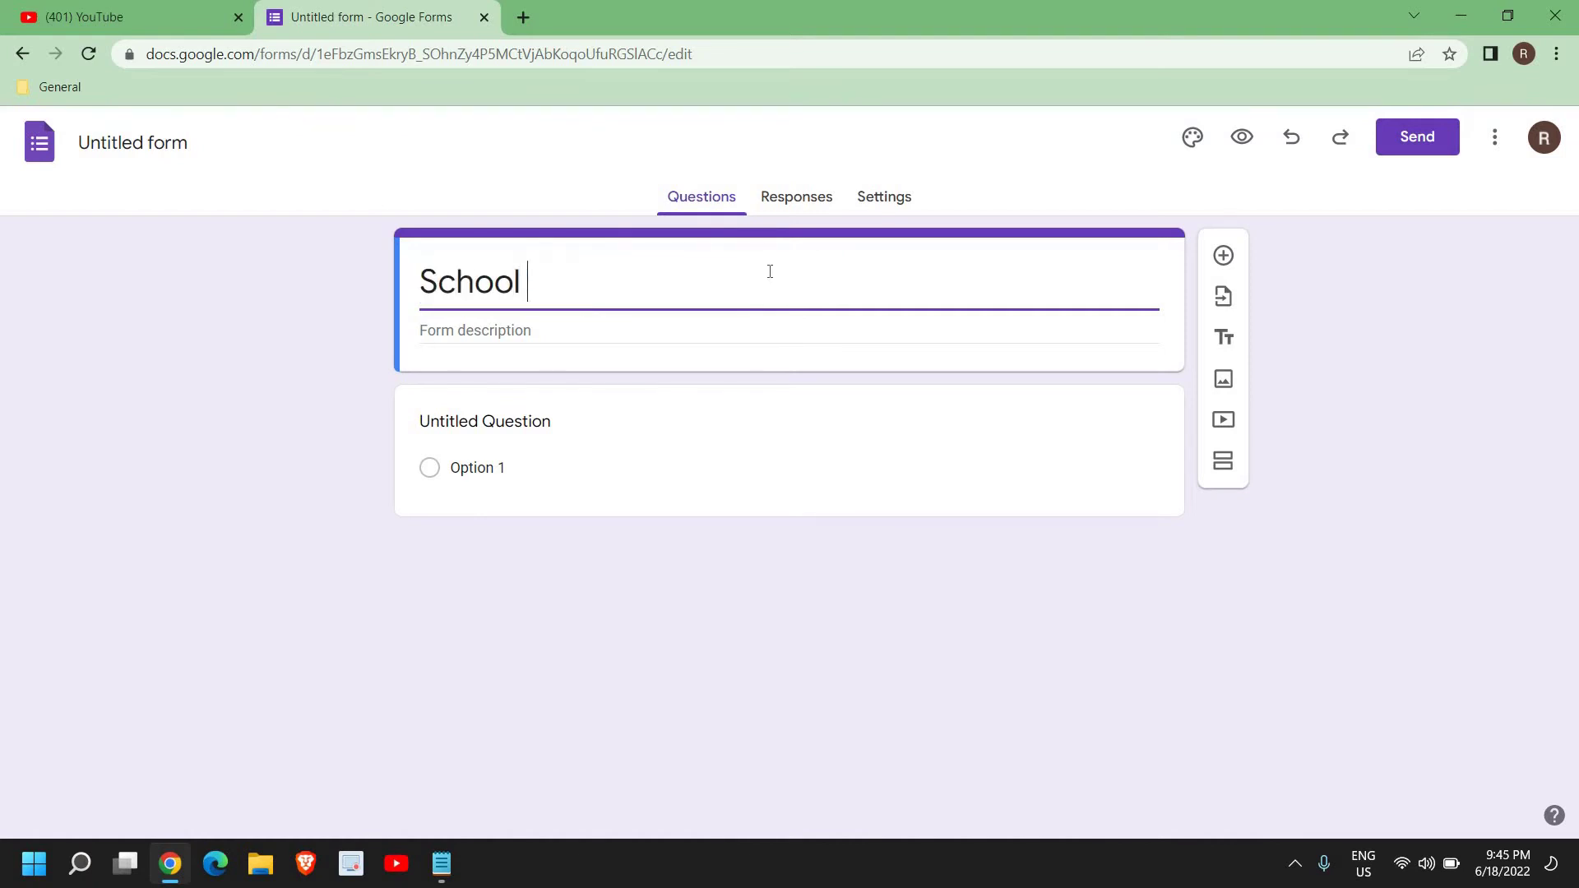
text( KBD)
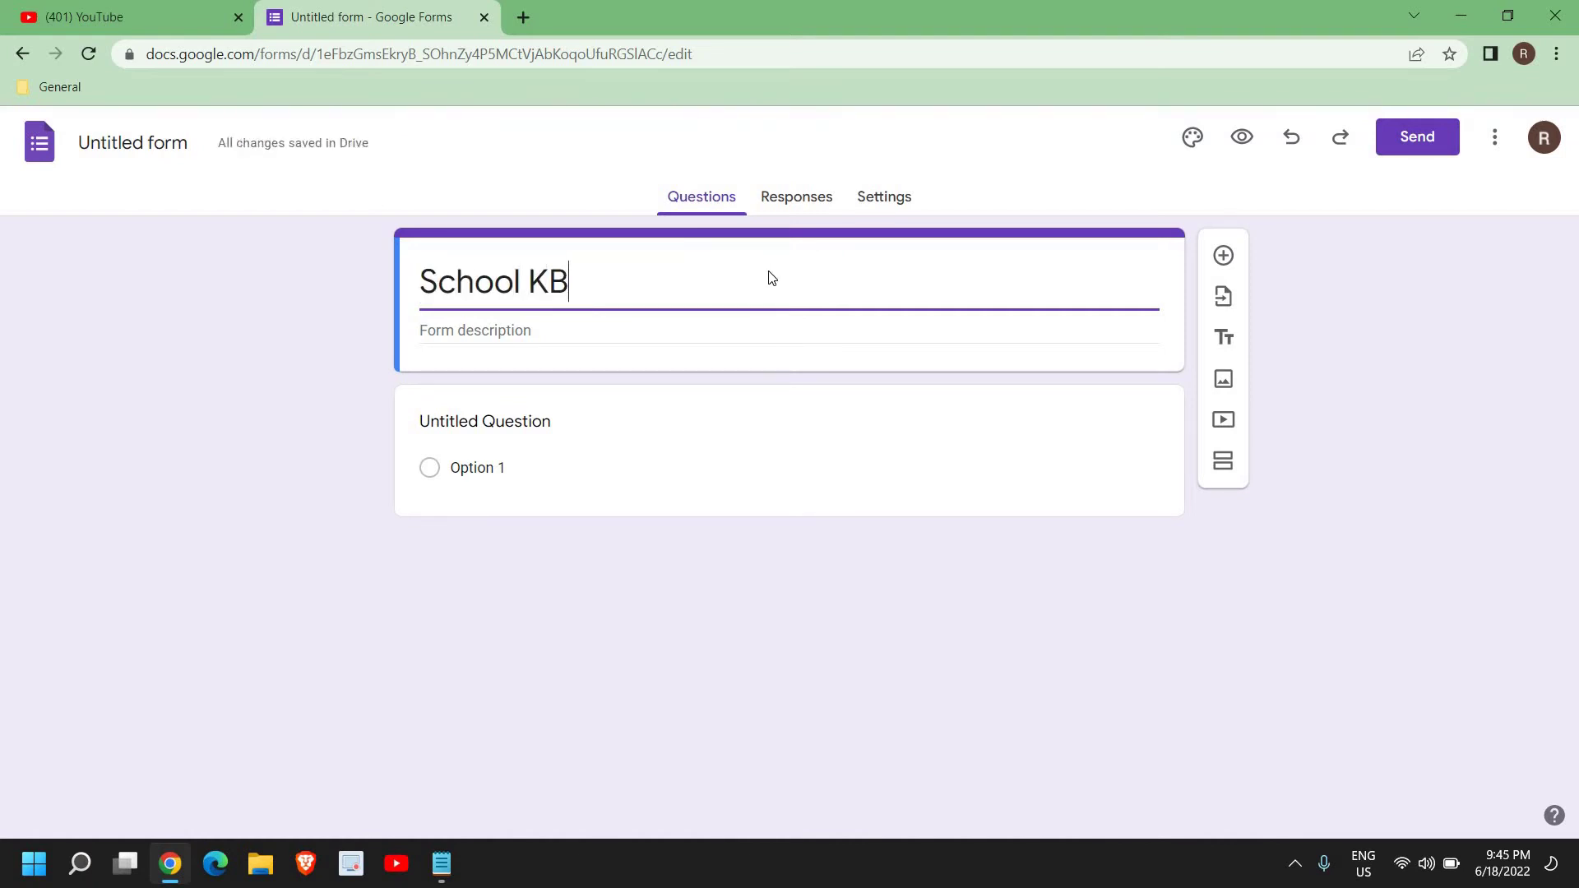
click(553, 332)
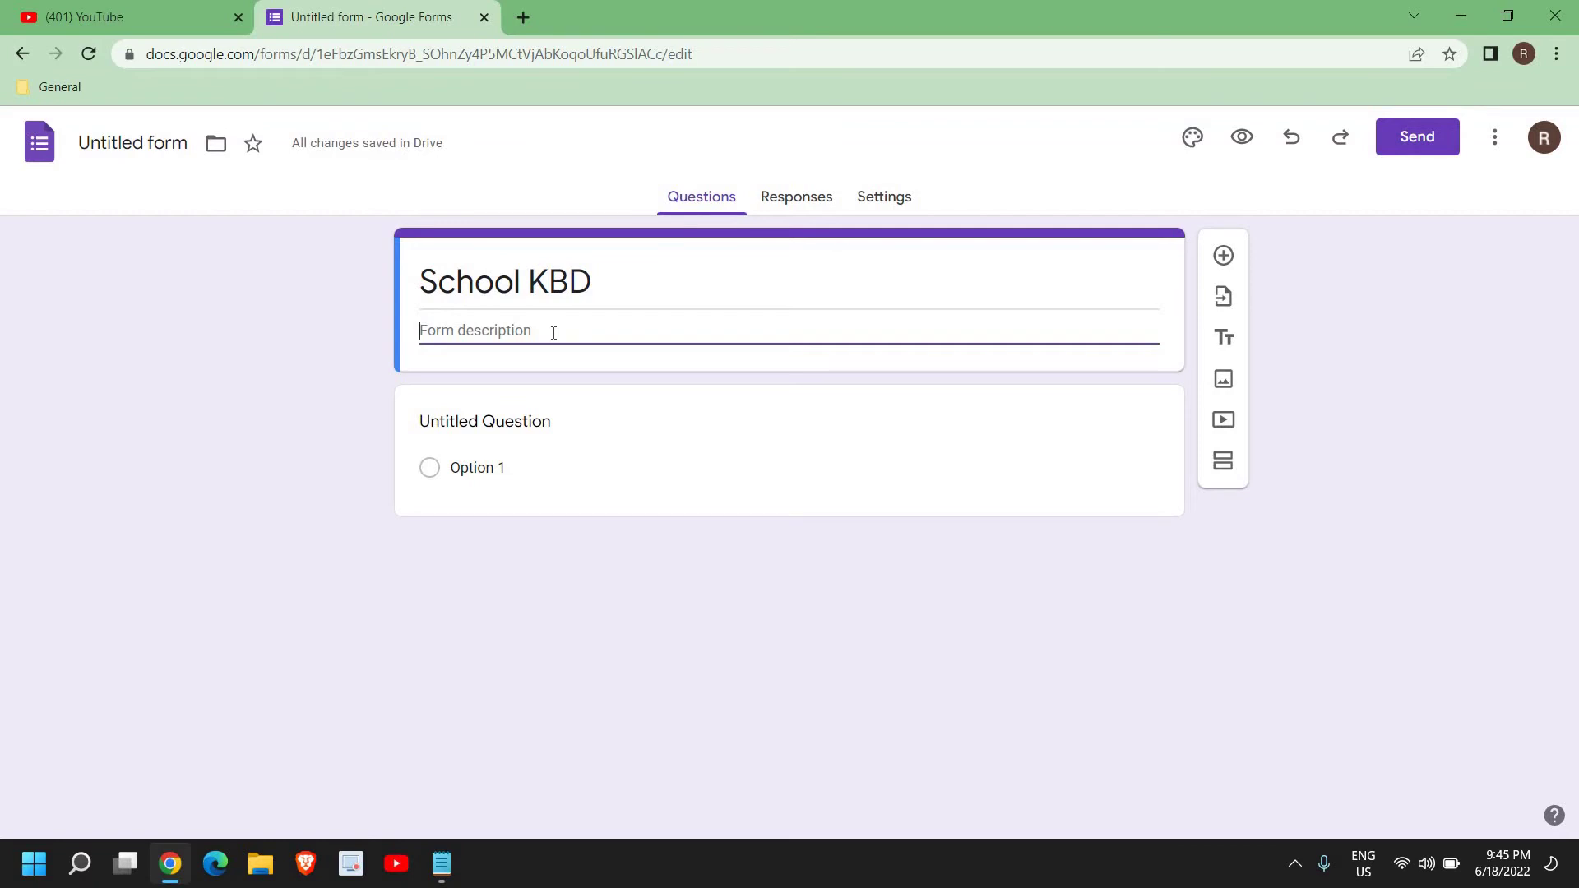
text(Lets Educate)
Title the form's first question Name and set its type to Short answer.
click(515, 447)
text(Name)
triple_click(516, 449)
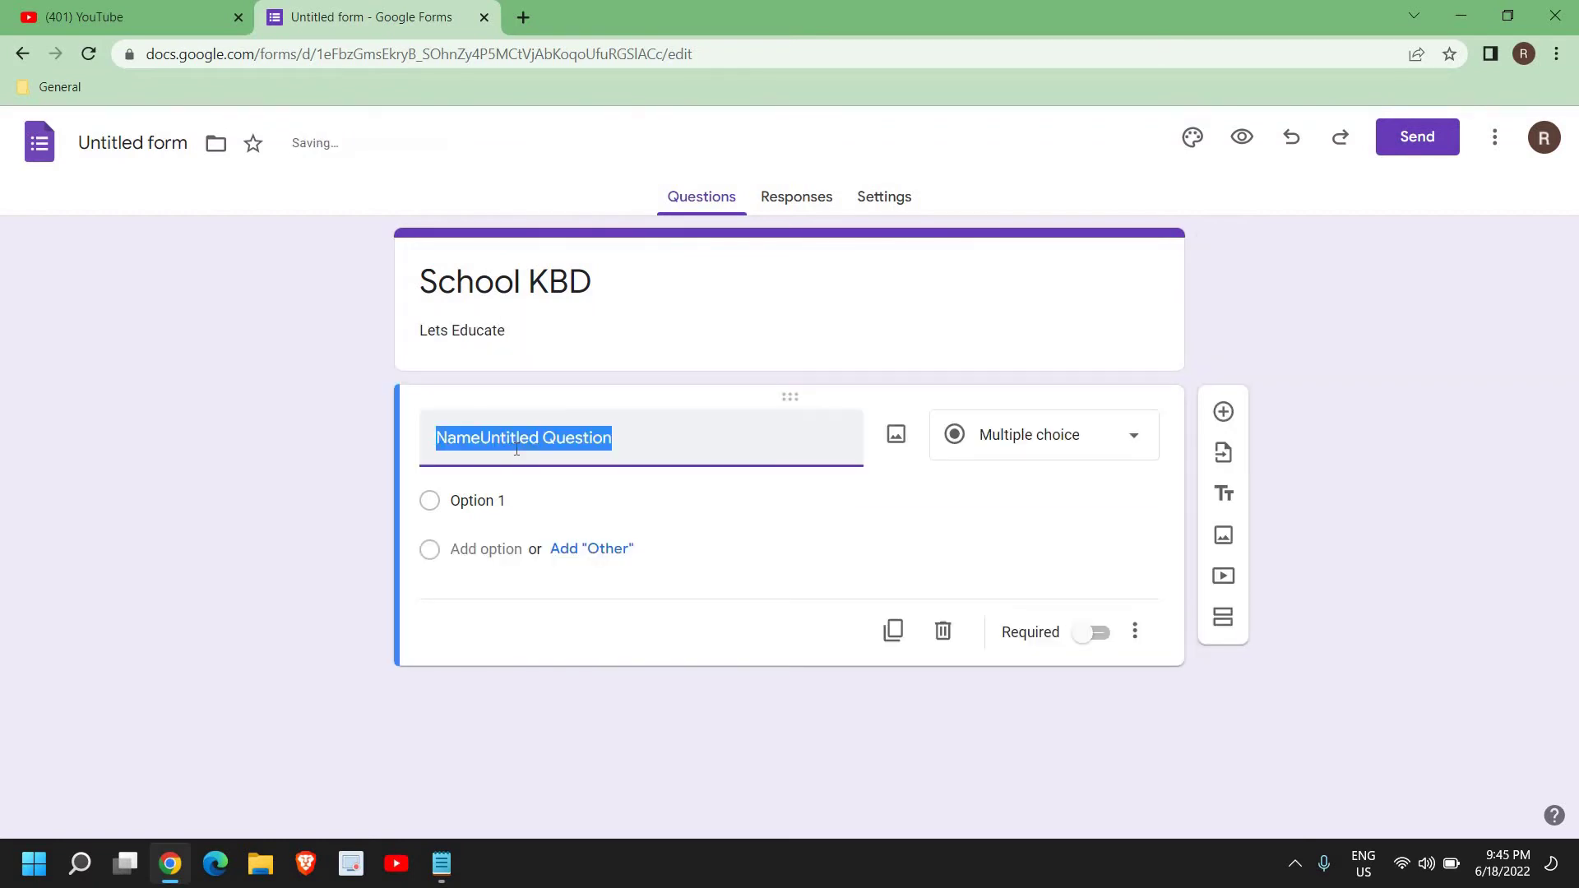
text(Name)
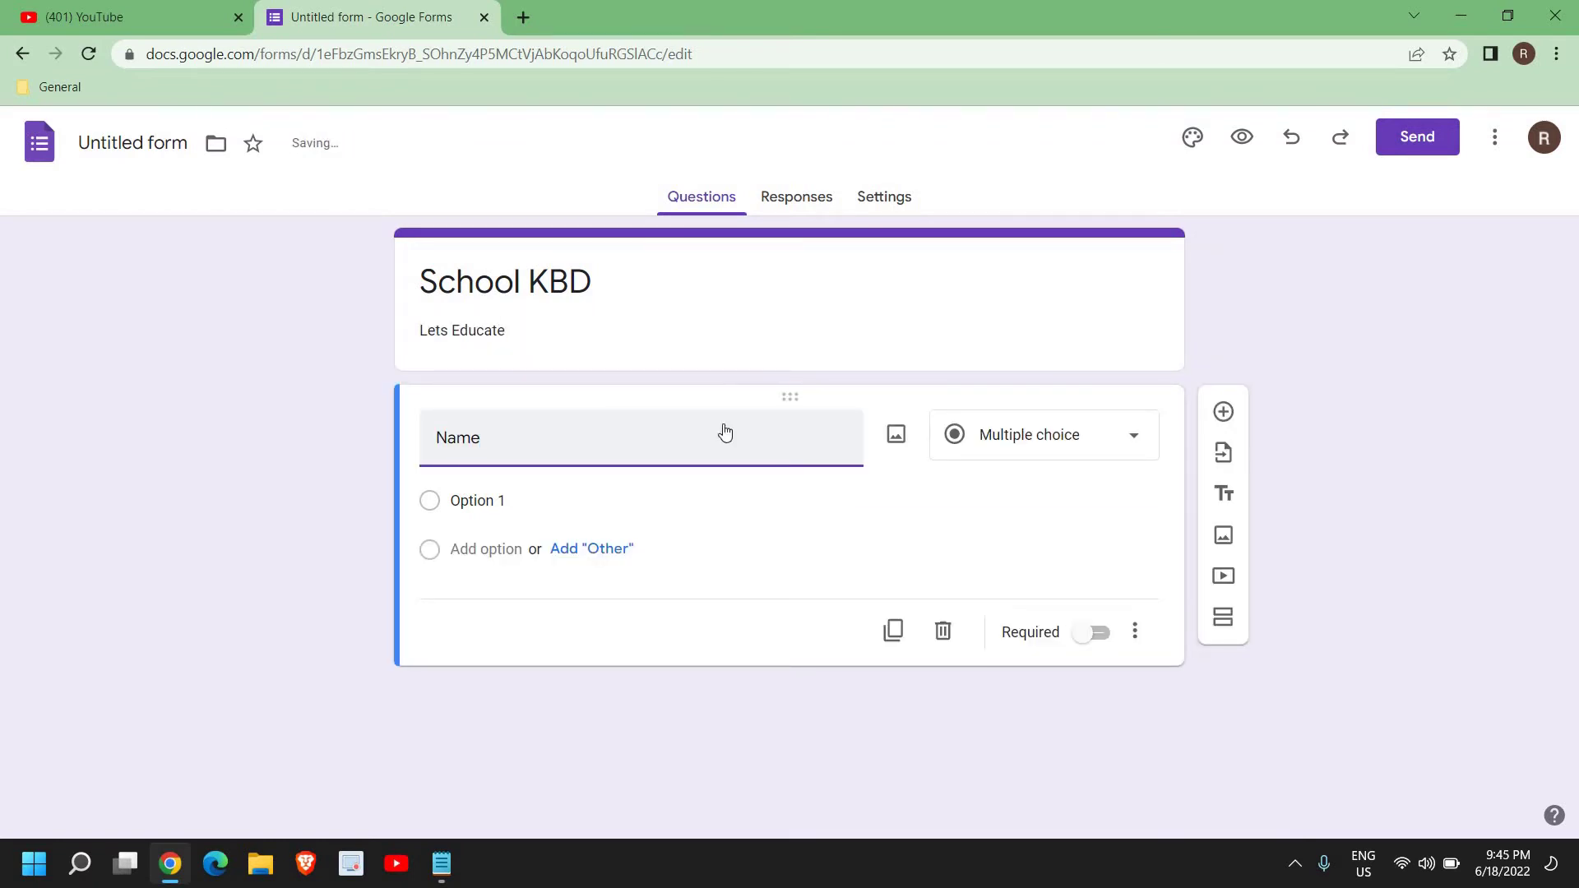
click(1068, 449)
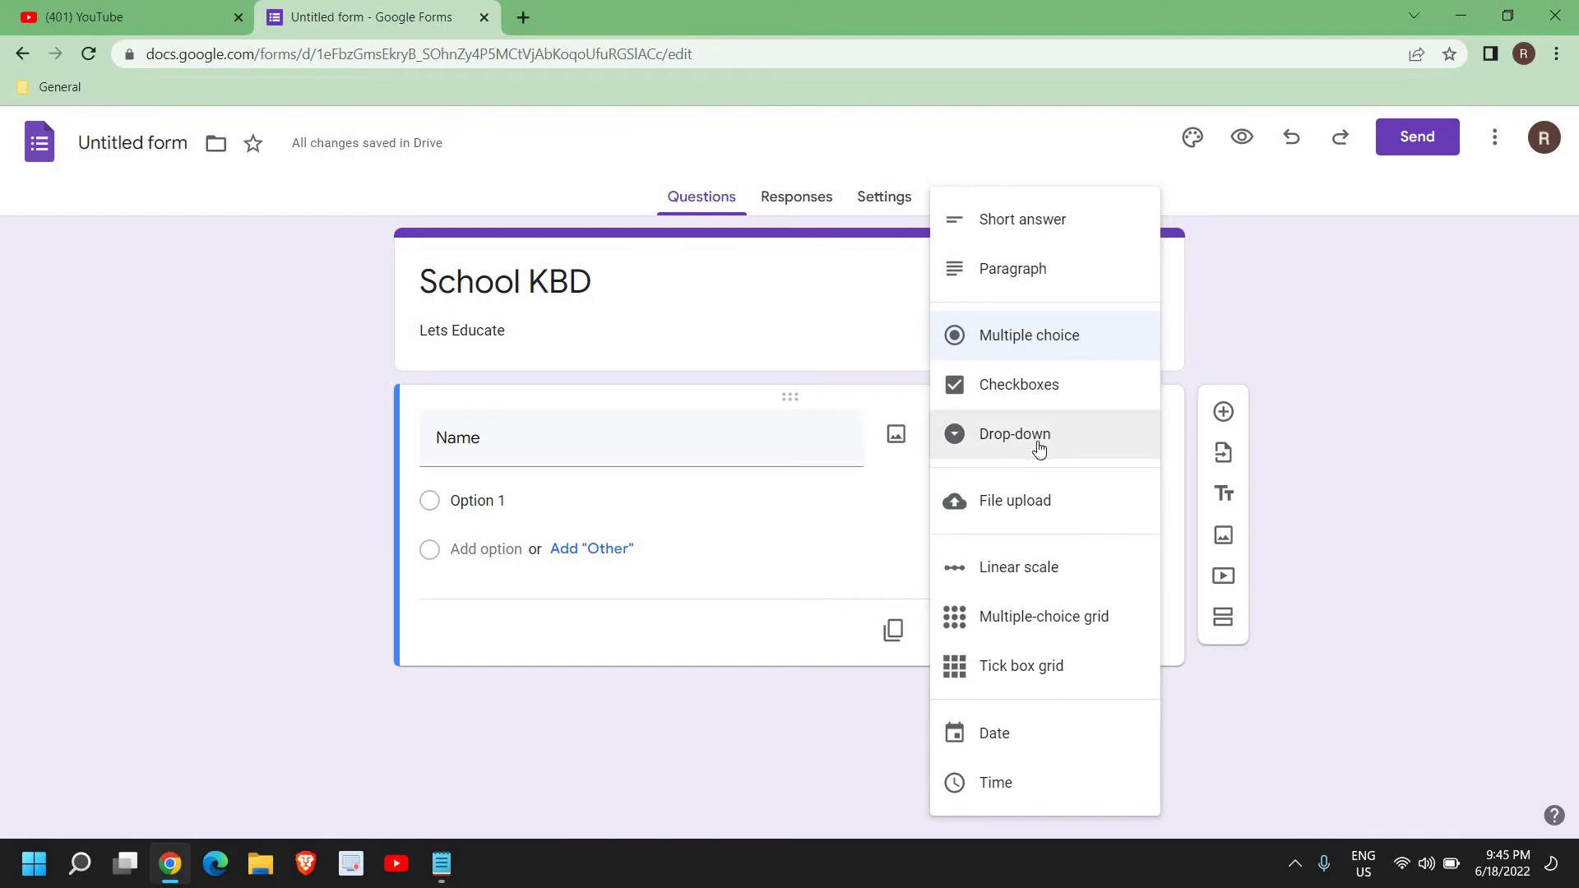
click(1046, 224)
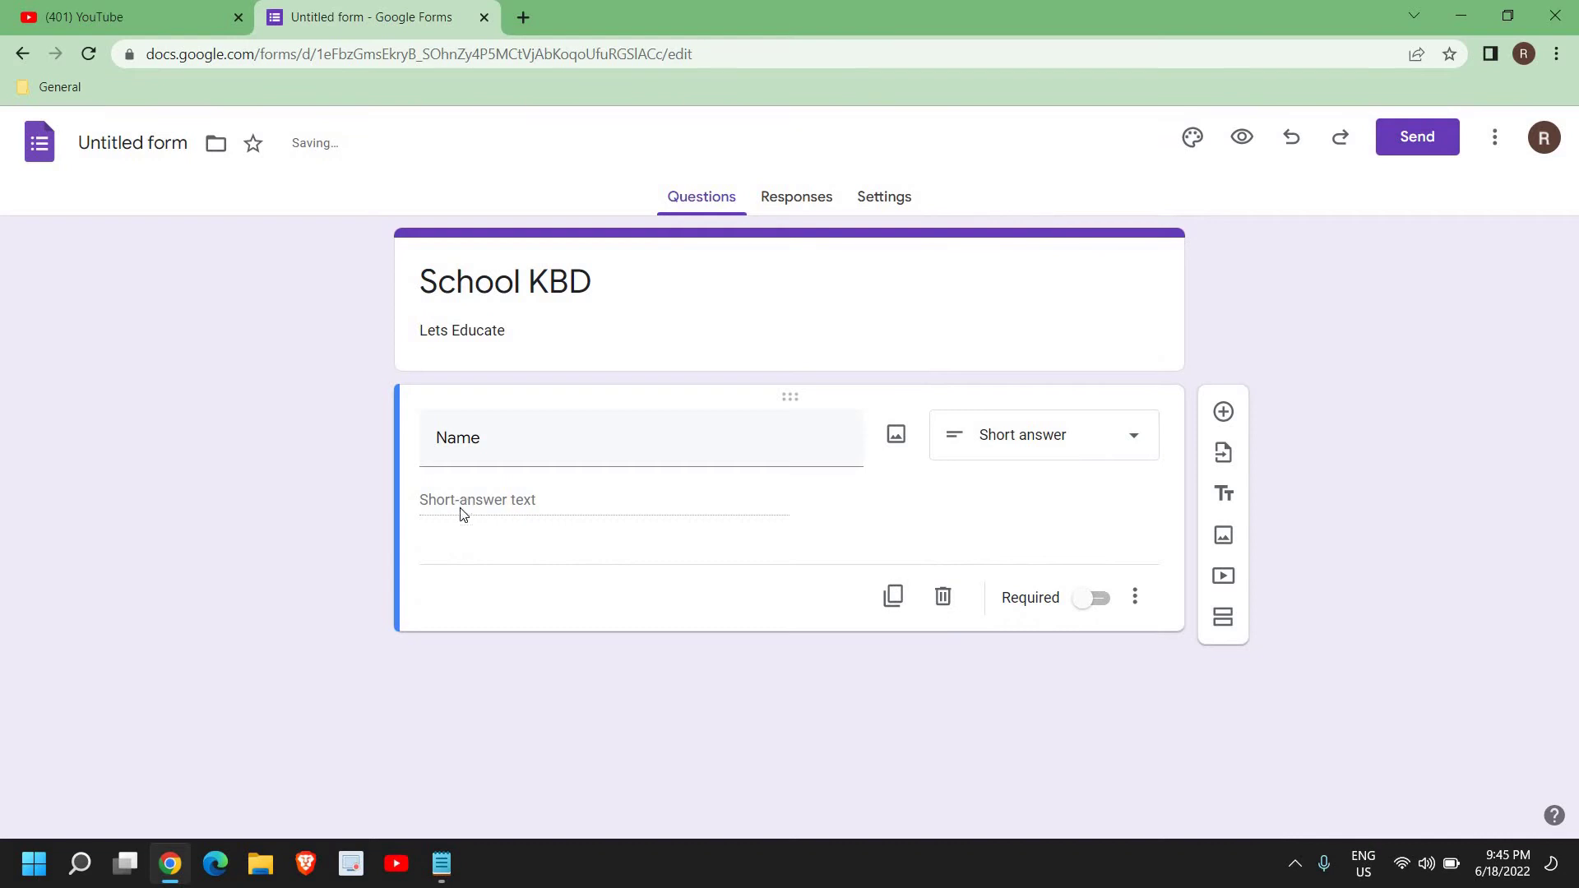
Make the Name question required.
double_click(527, 446)
click(489, 503)
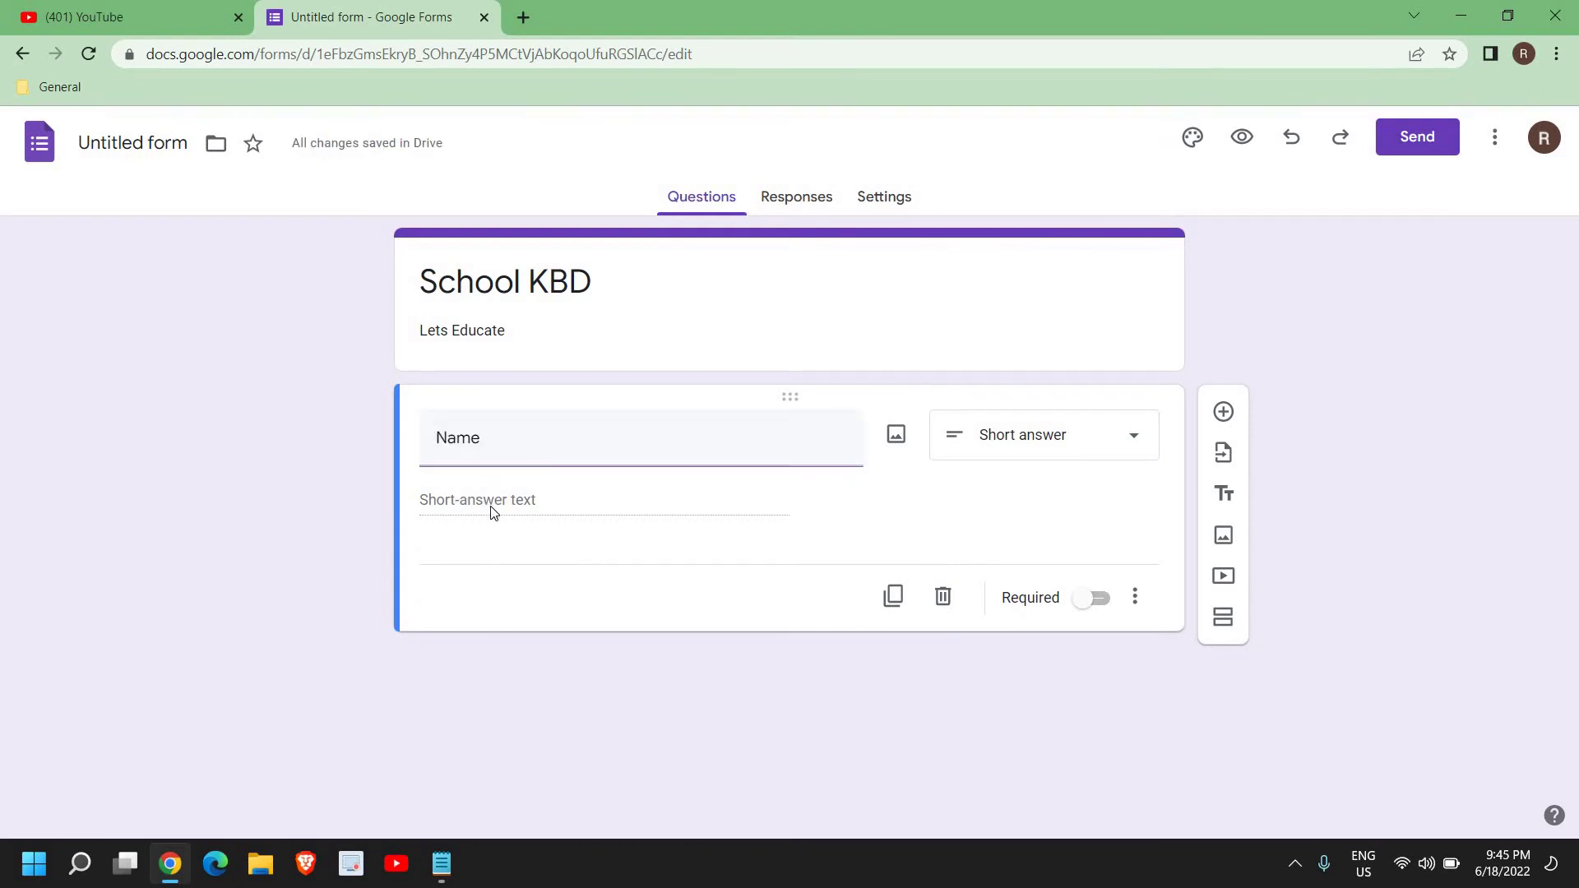
click(1086, 607)
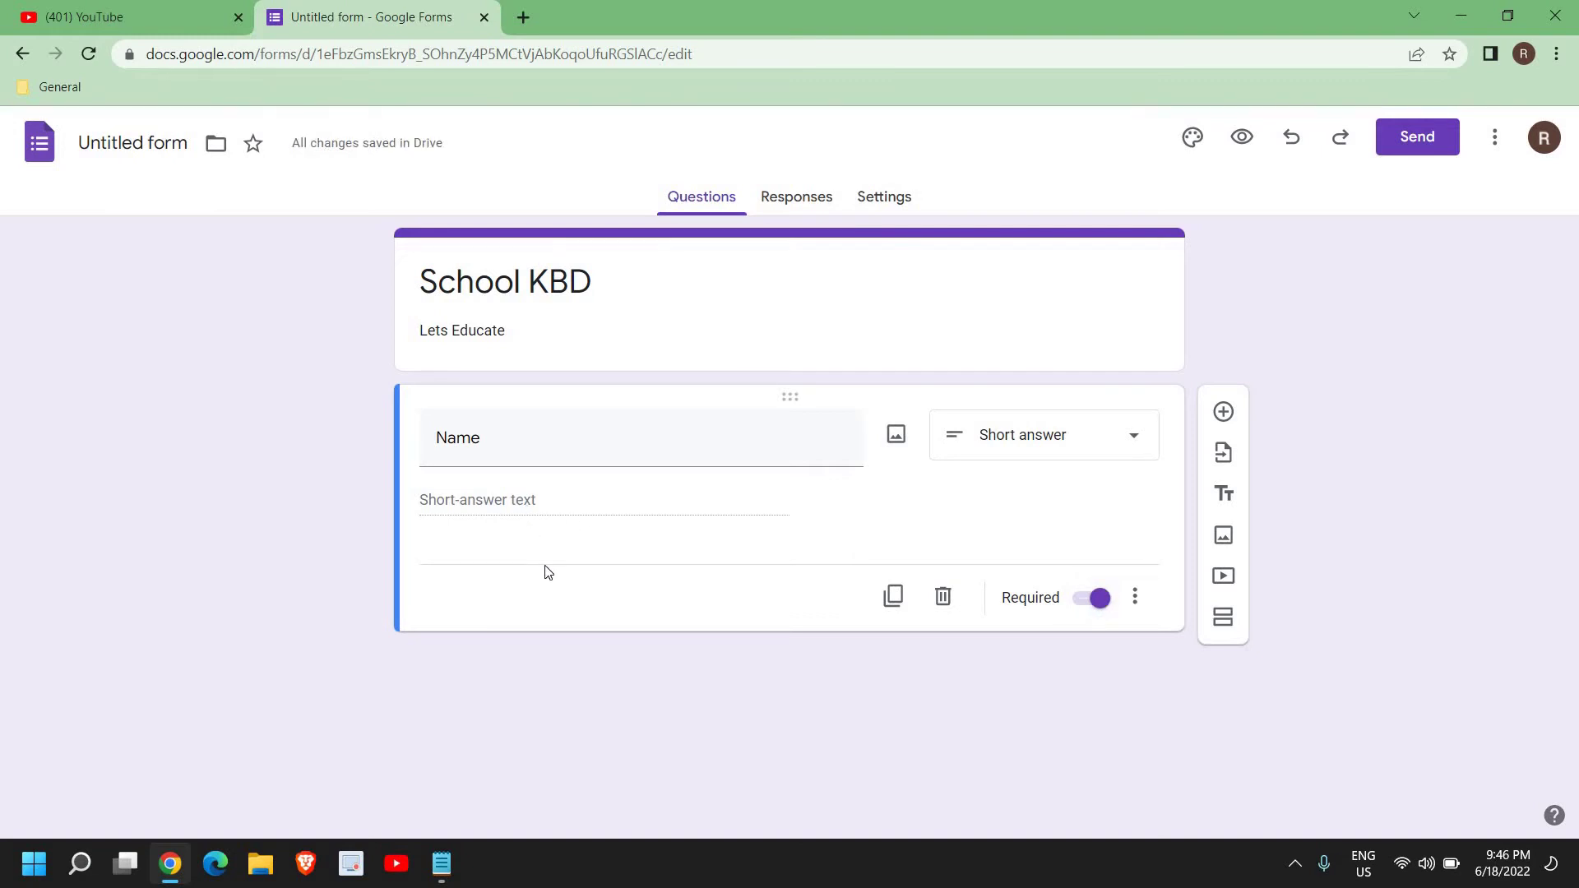
double_click(523, 448)
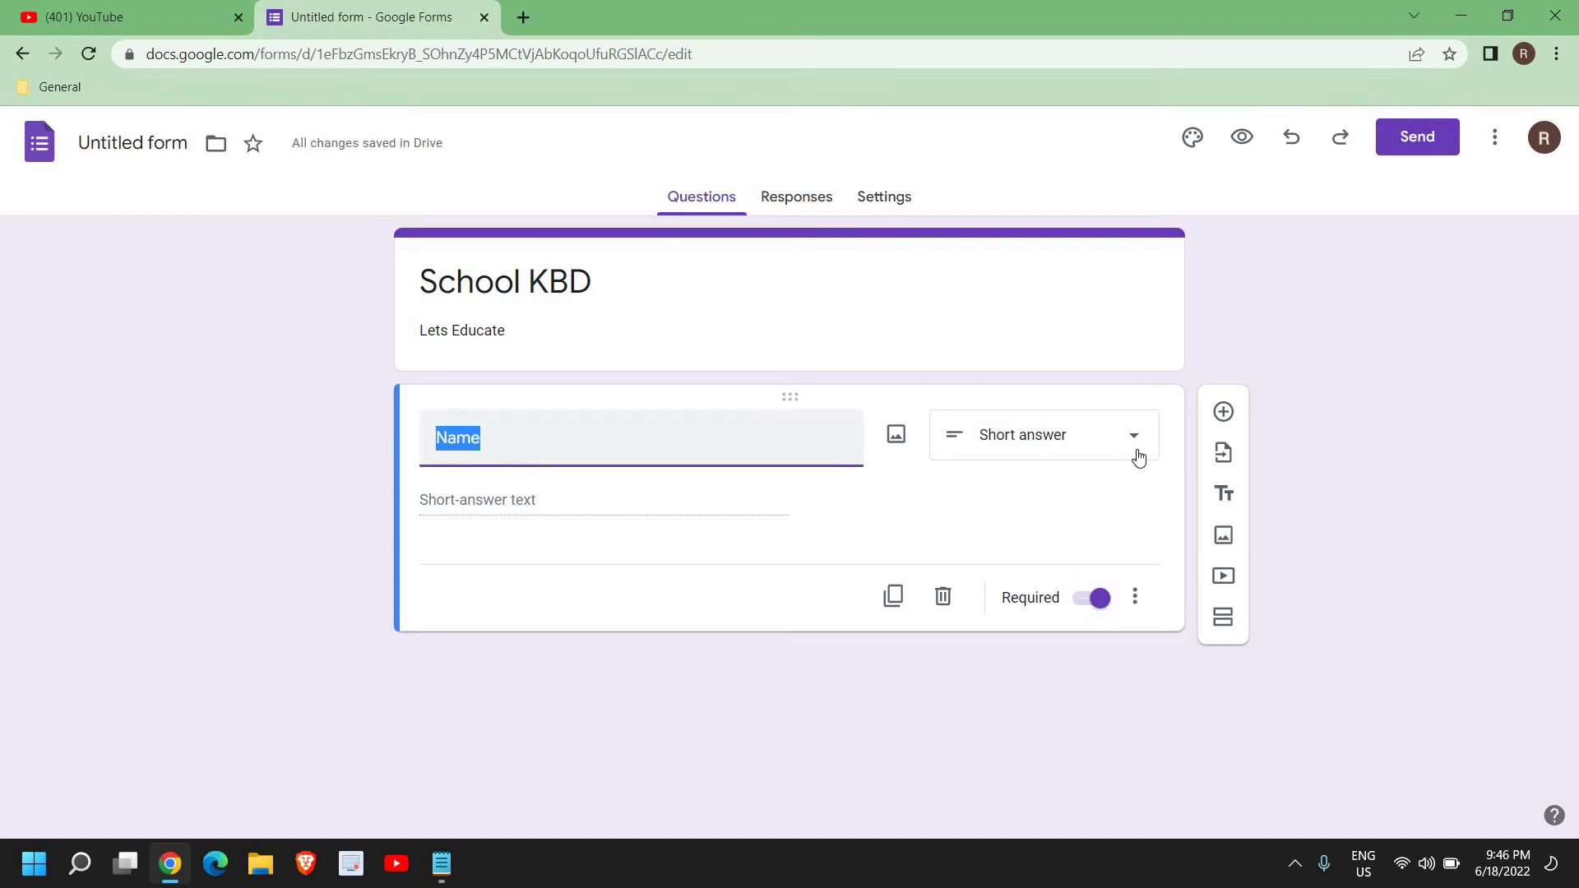
Add a short-answer question titled Email Address below the Name question.
click(1222, 413)
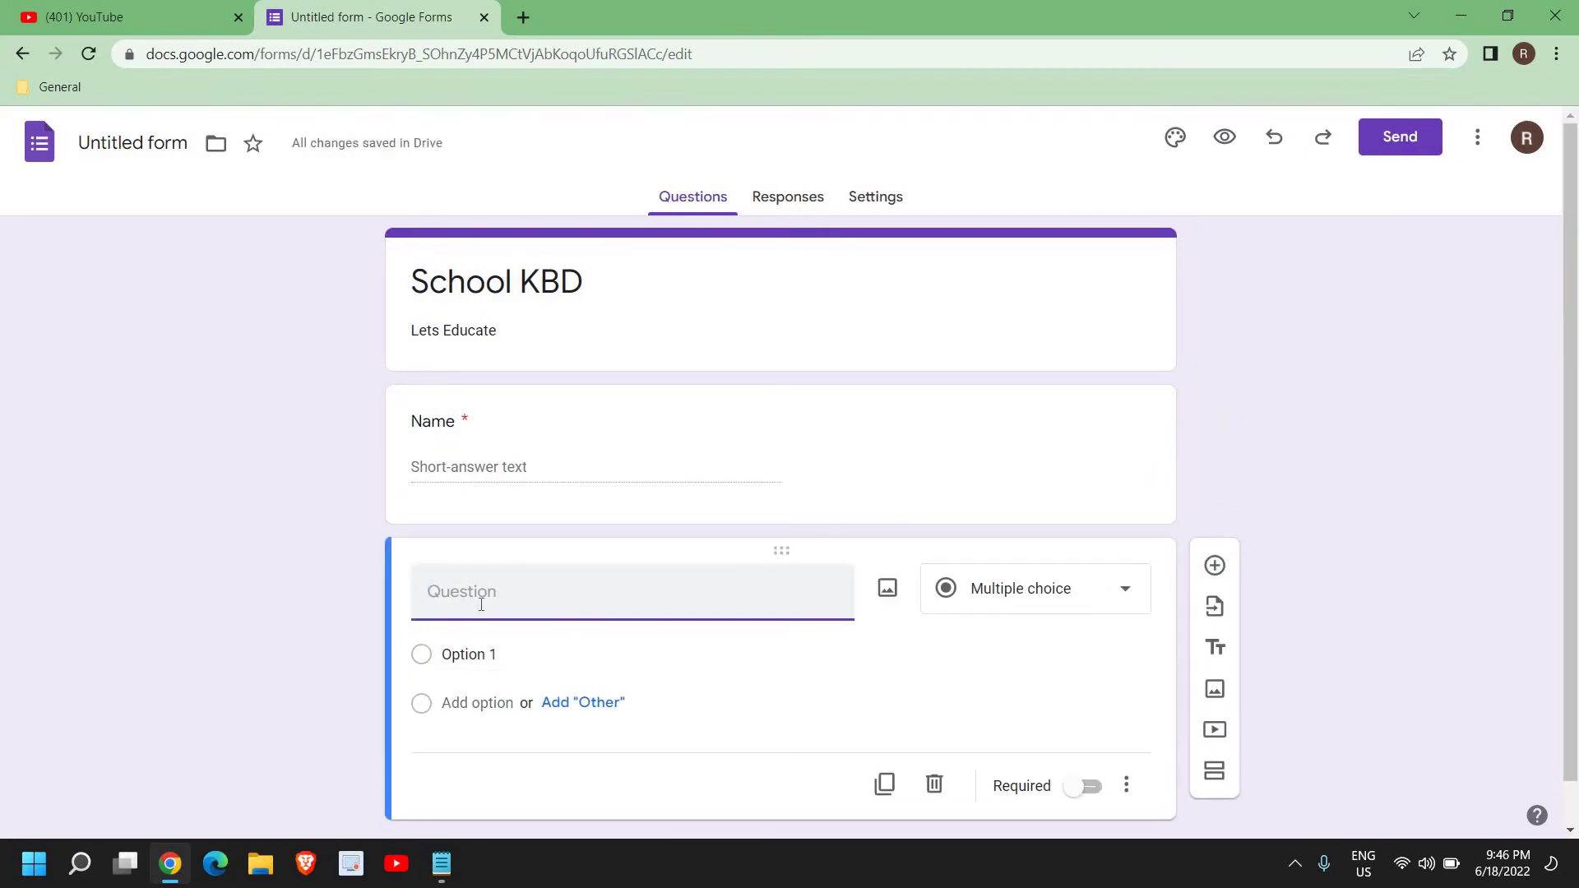
text(Email Address)
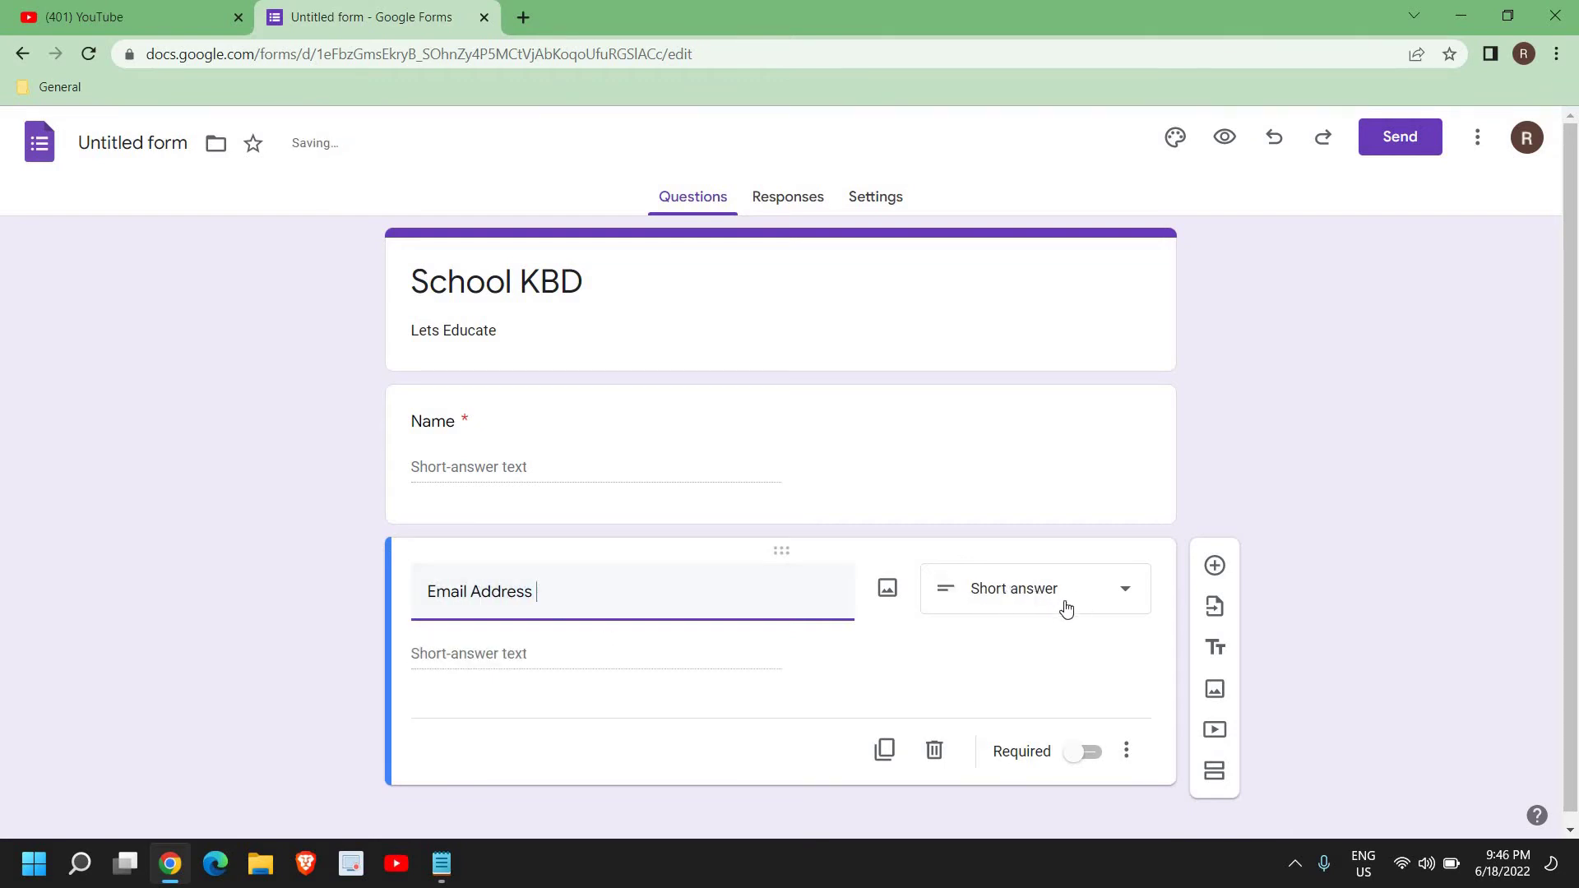
click(1079, 675)
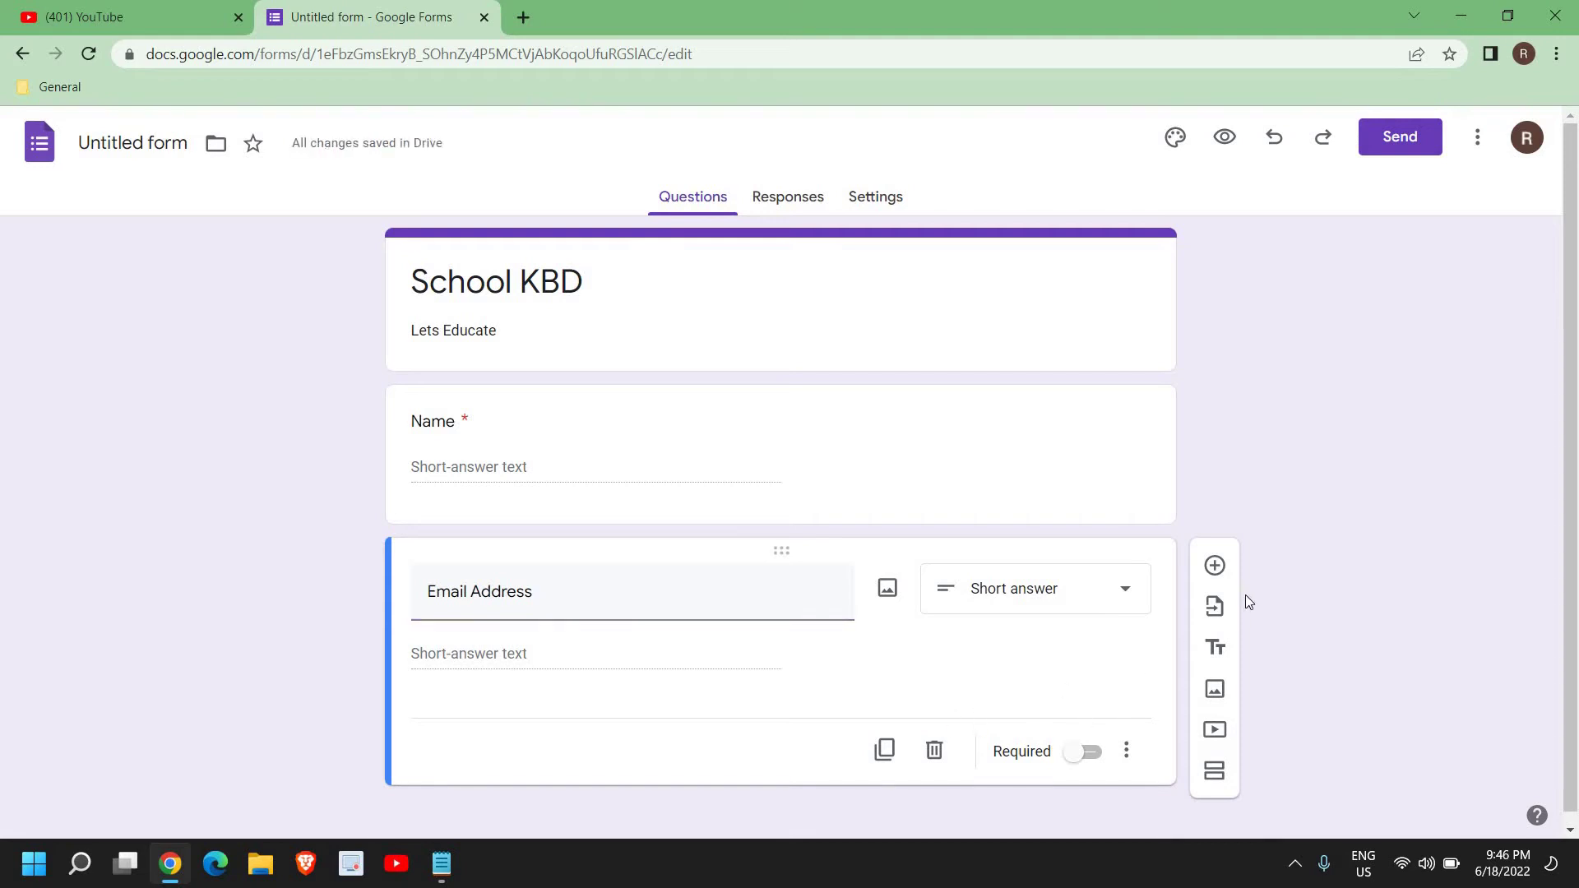
Add a multiple-choice question titled Marital Status with the suggested Yes, No and Other options.
click(1217, 569)
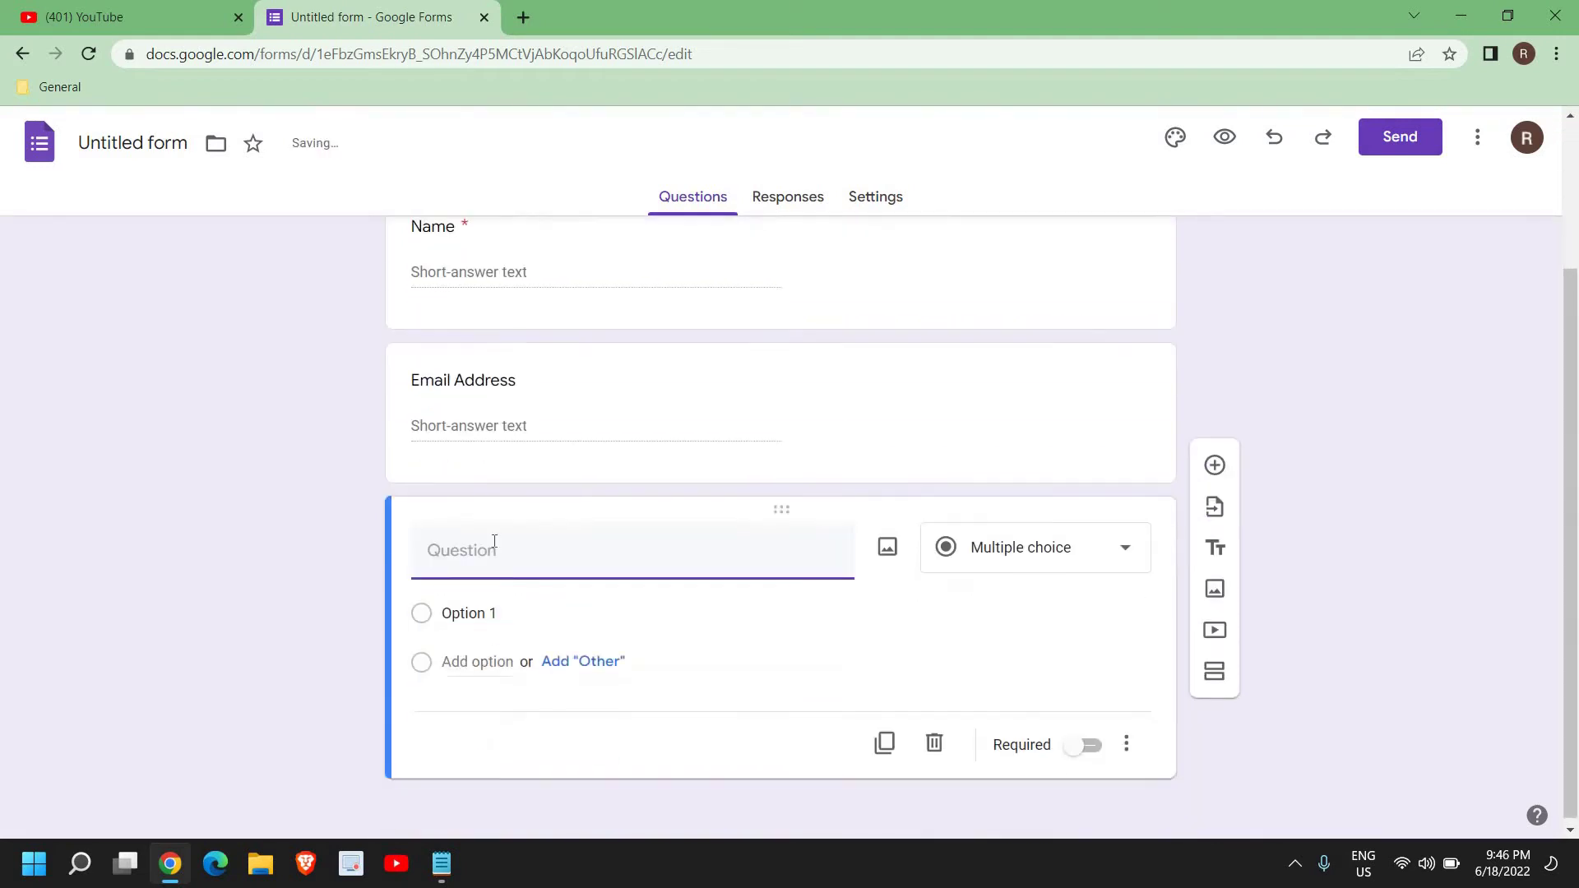
text(Married)
click(553, 701)
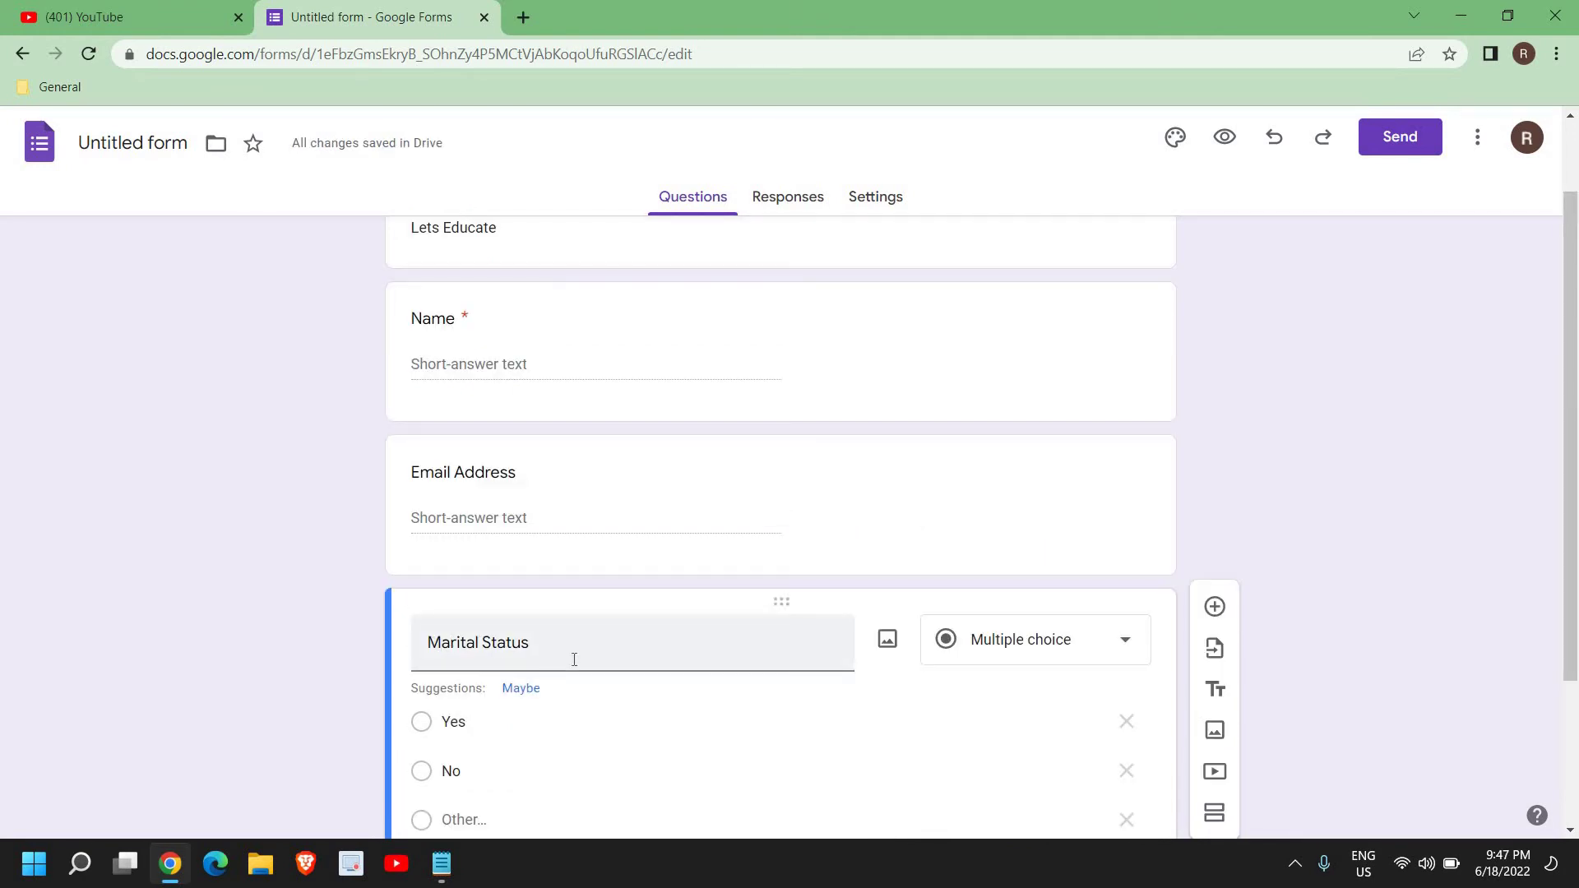
click(593, 652)
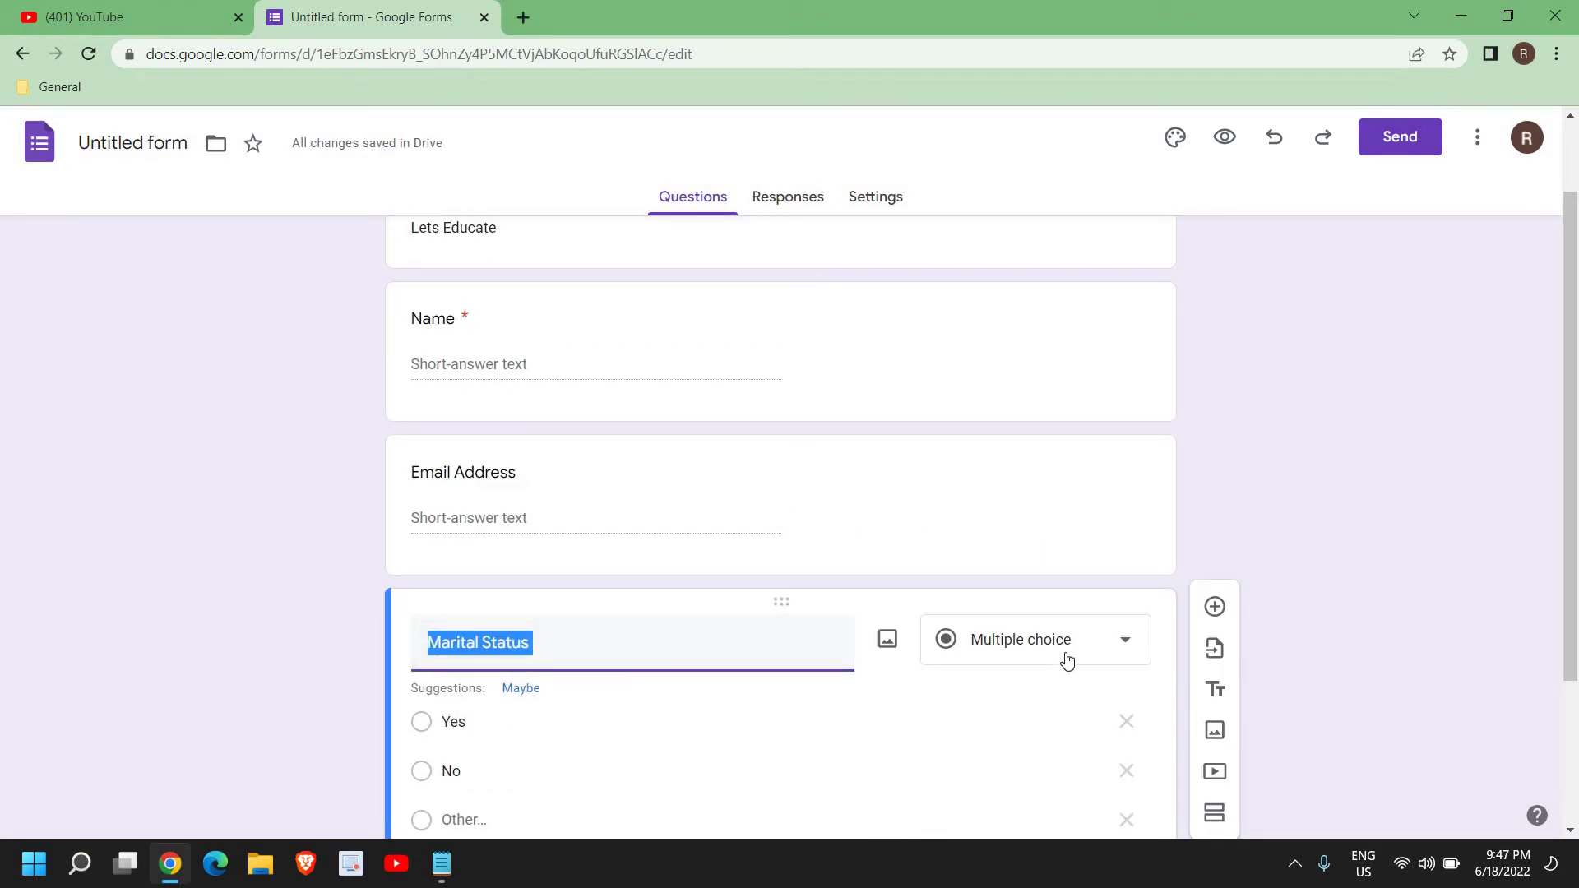
Rename the first two Marital Status options to Single and Married.
scroll(525, 655, down, 1)
click(506, 616)
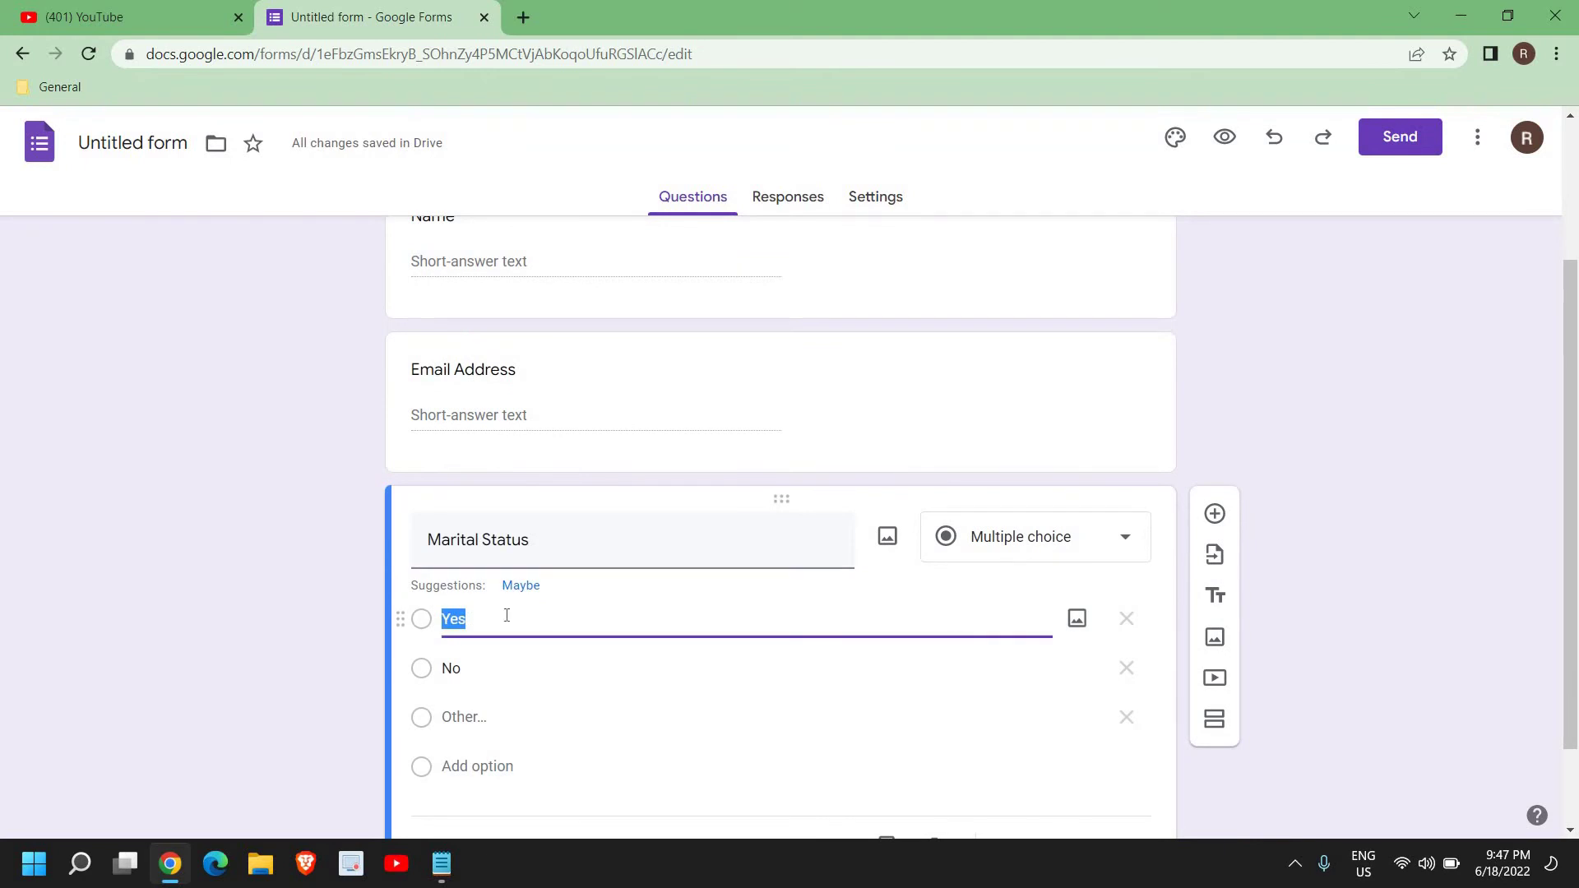
text(Single)
key(BackSpace)
key(BackSpace)
key(BackSpace)
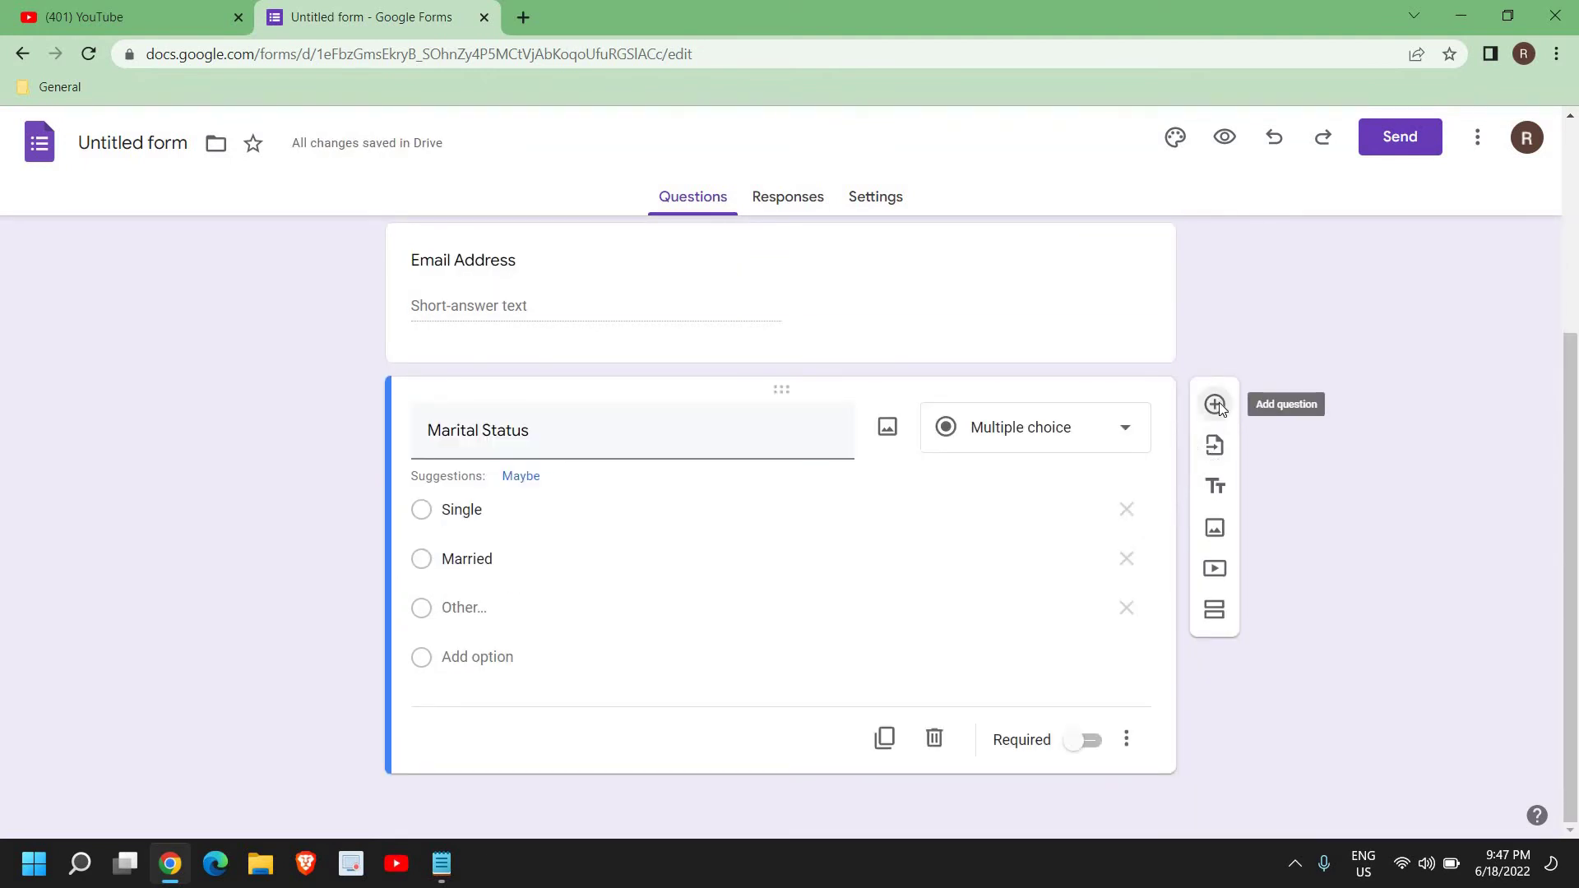
Add a paragraph question titled Tell Us About Yourself below the Marital Status question.
click(1215, 405)
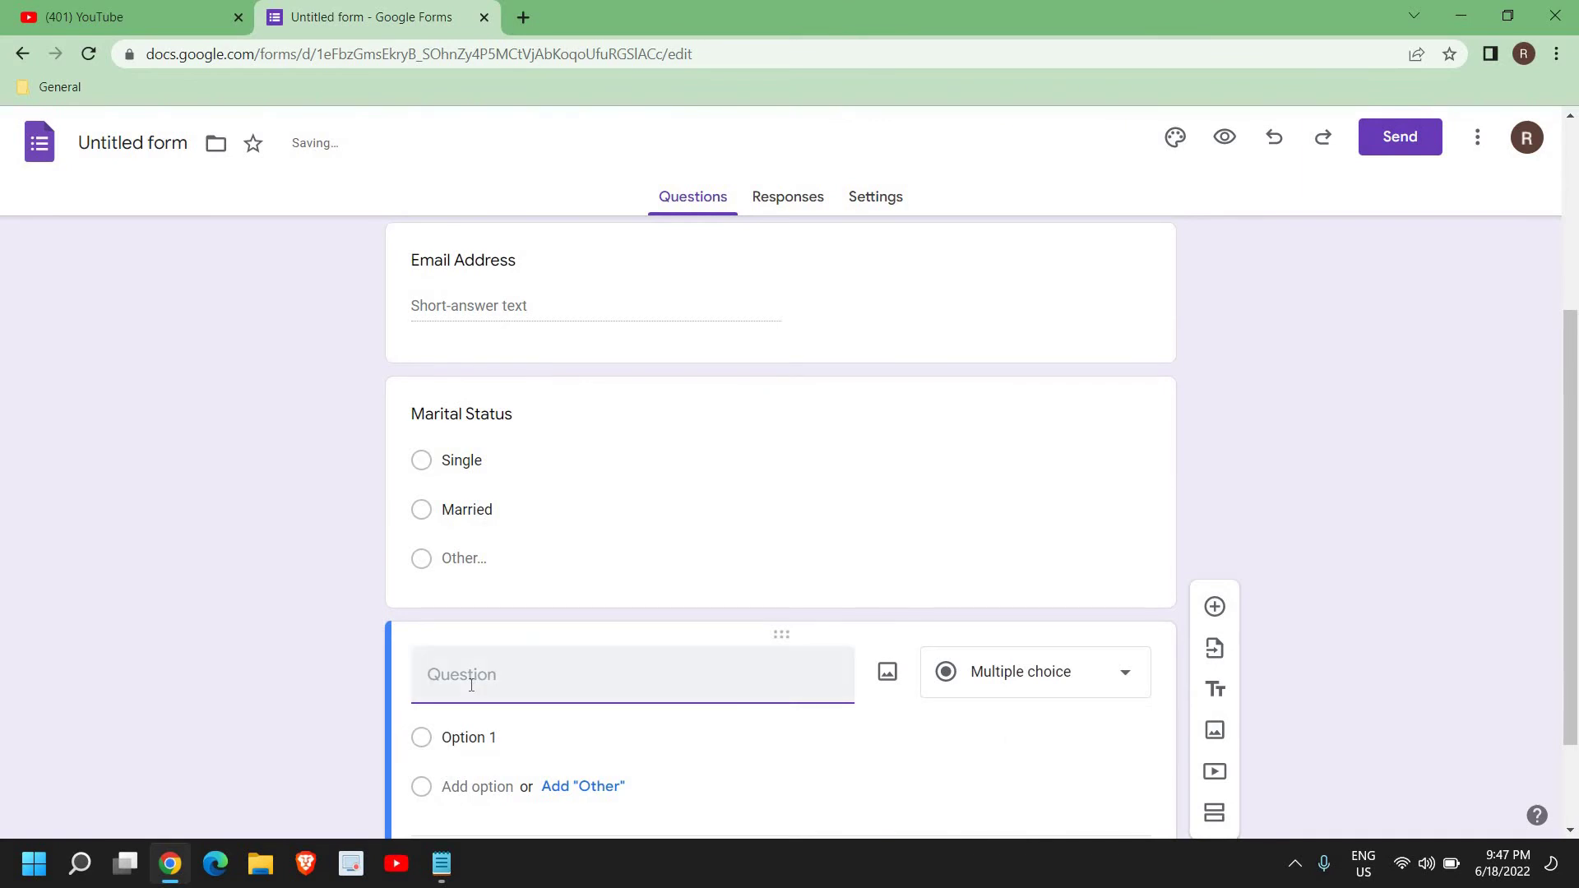
click(1012, 693)
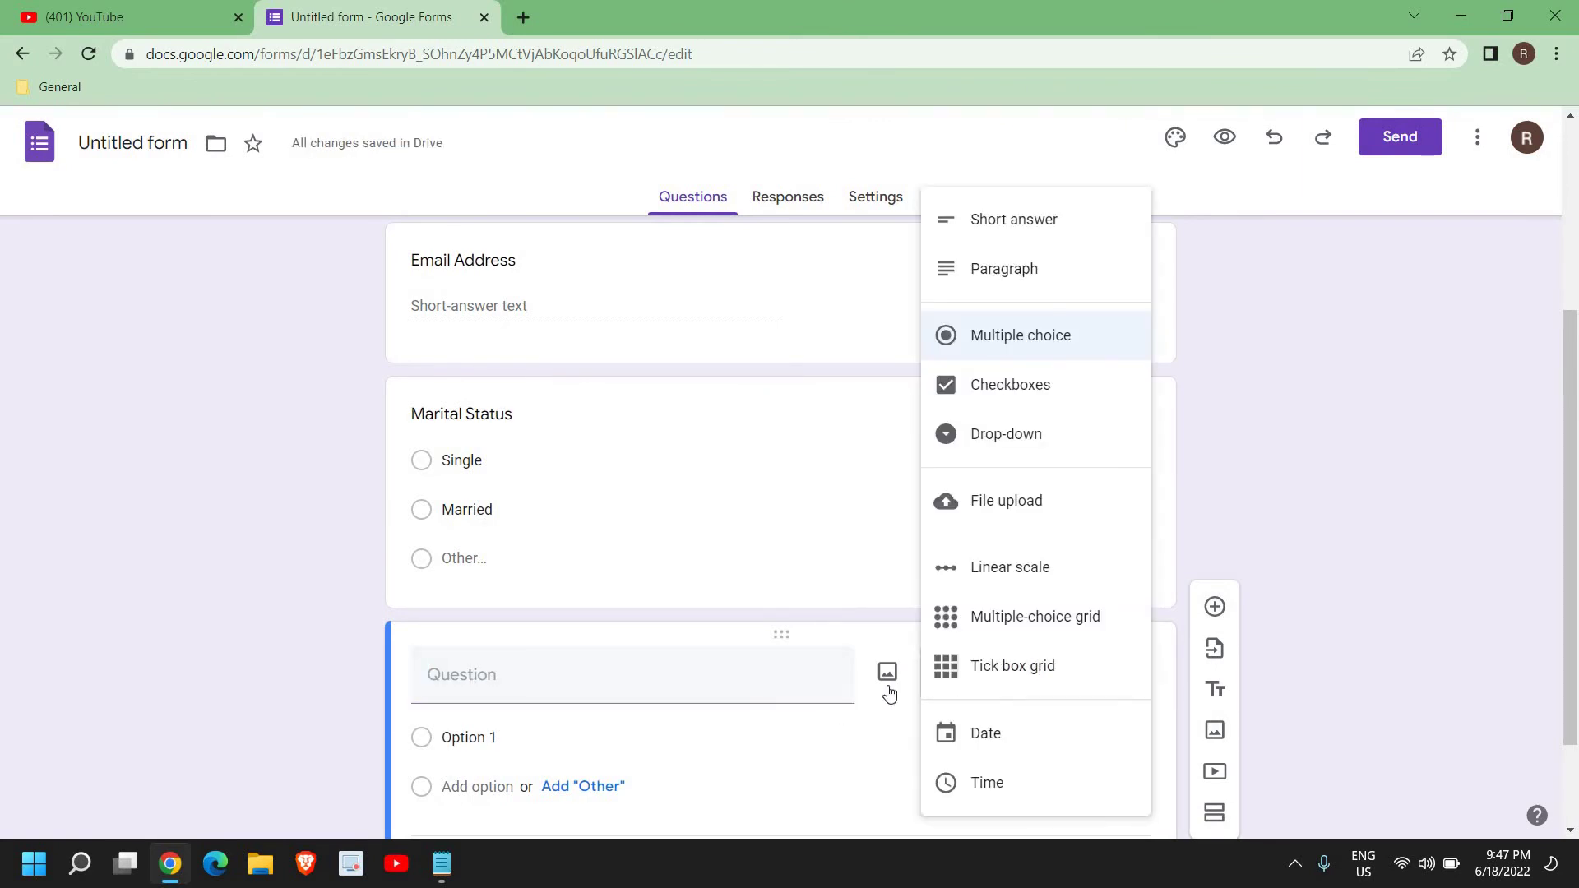
click(583, 680)
text(Tell Us )
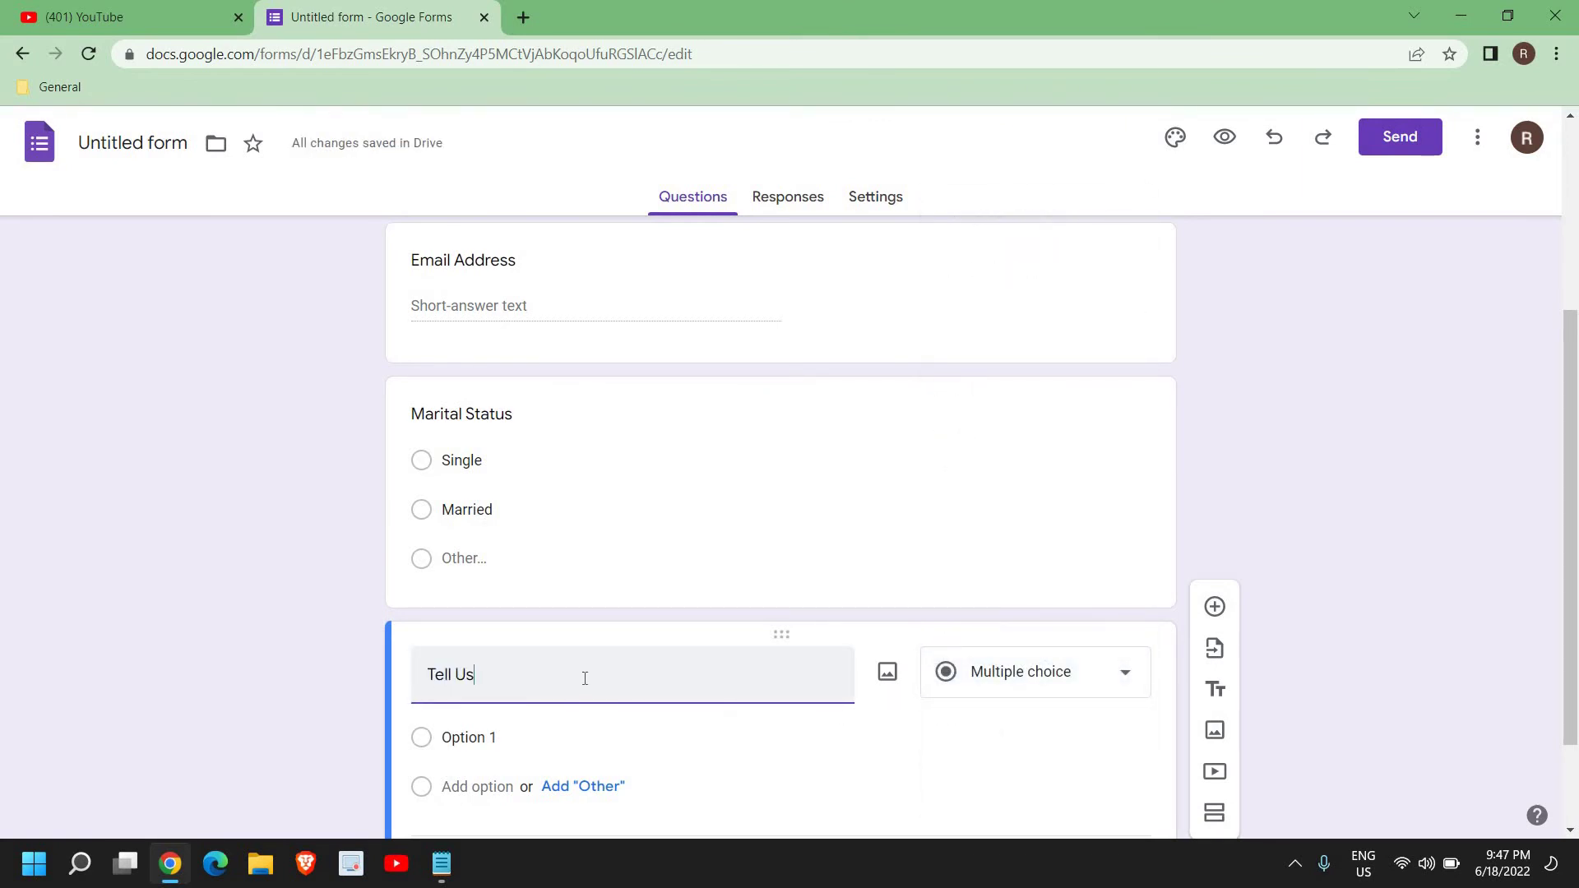
text(About Yourself)
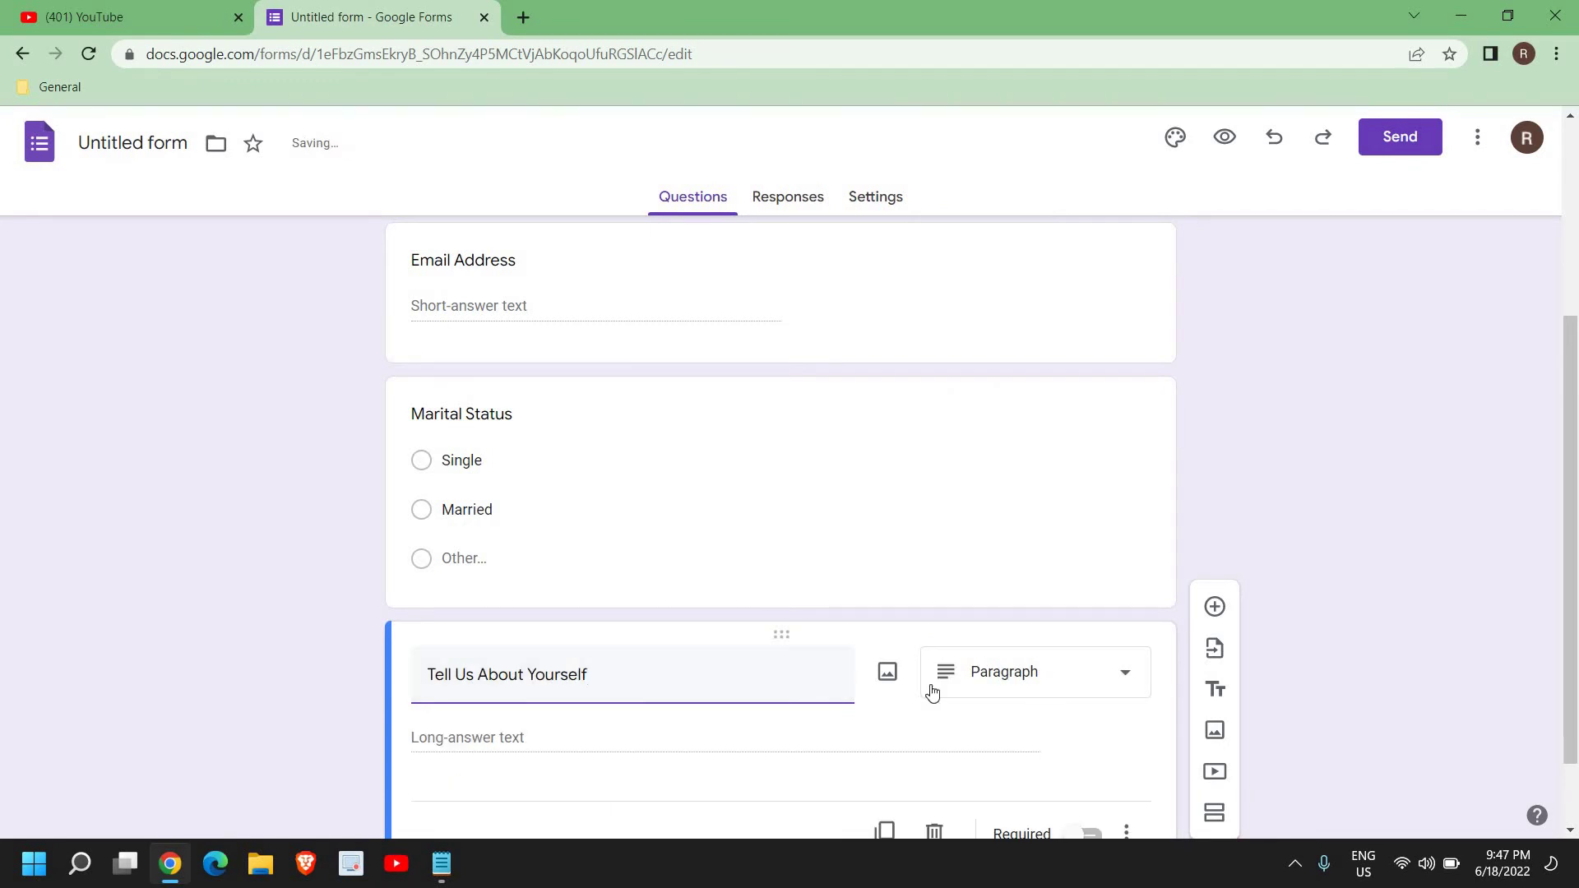
click(492, 752)
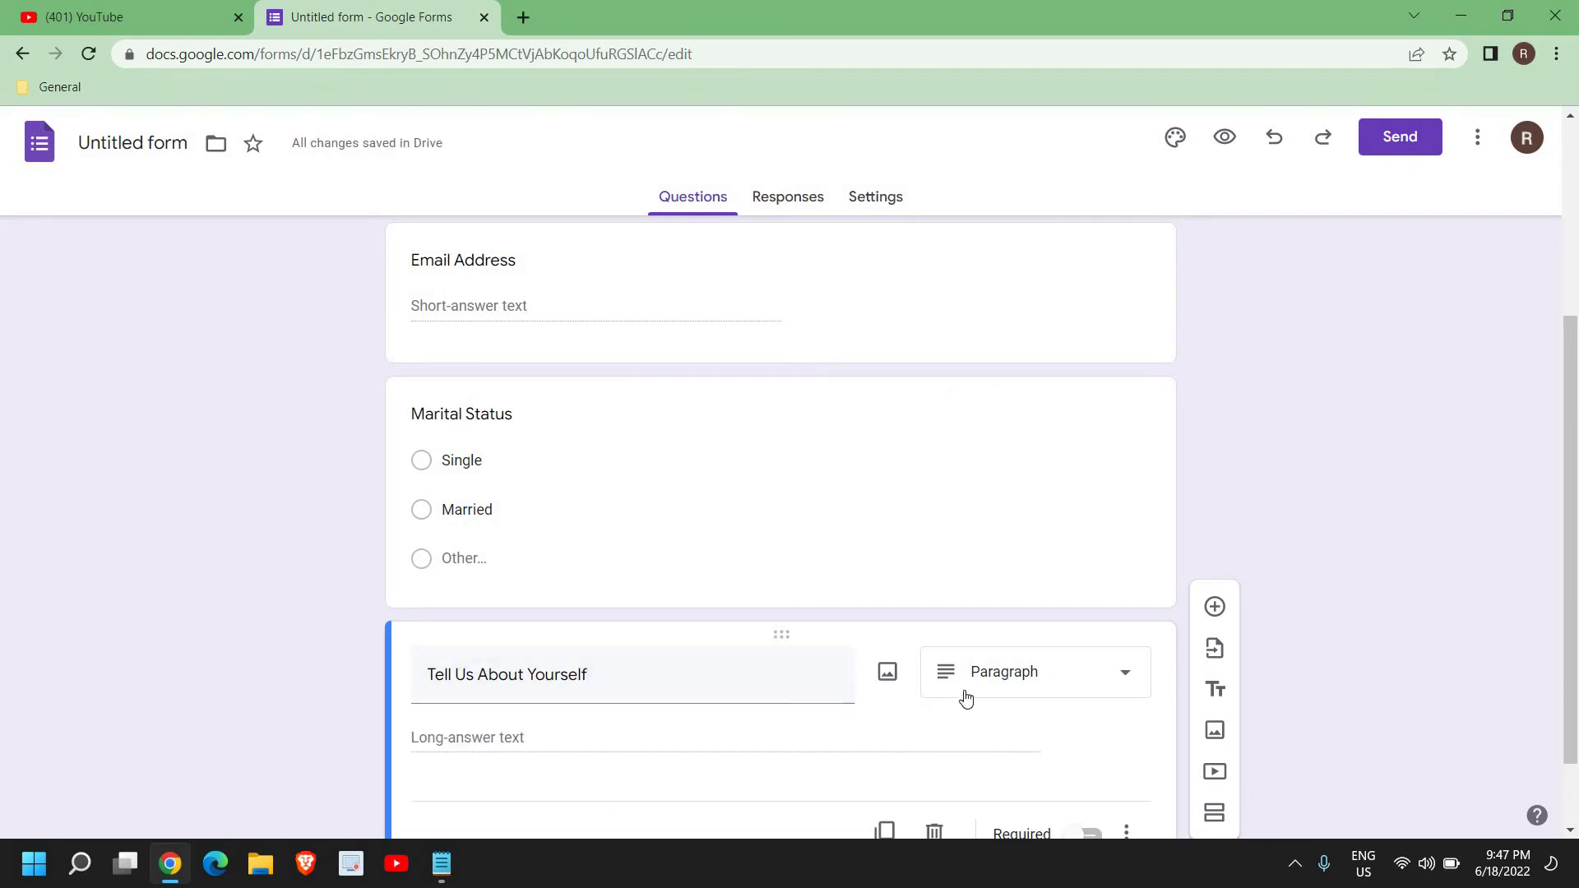
click(1075, 671)
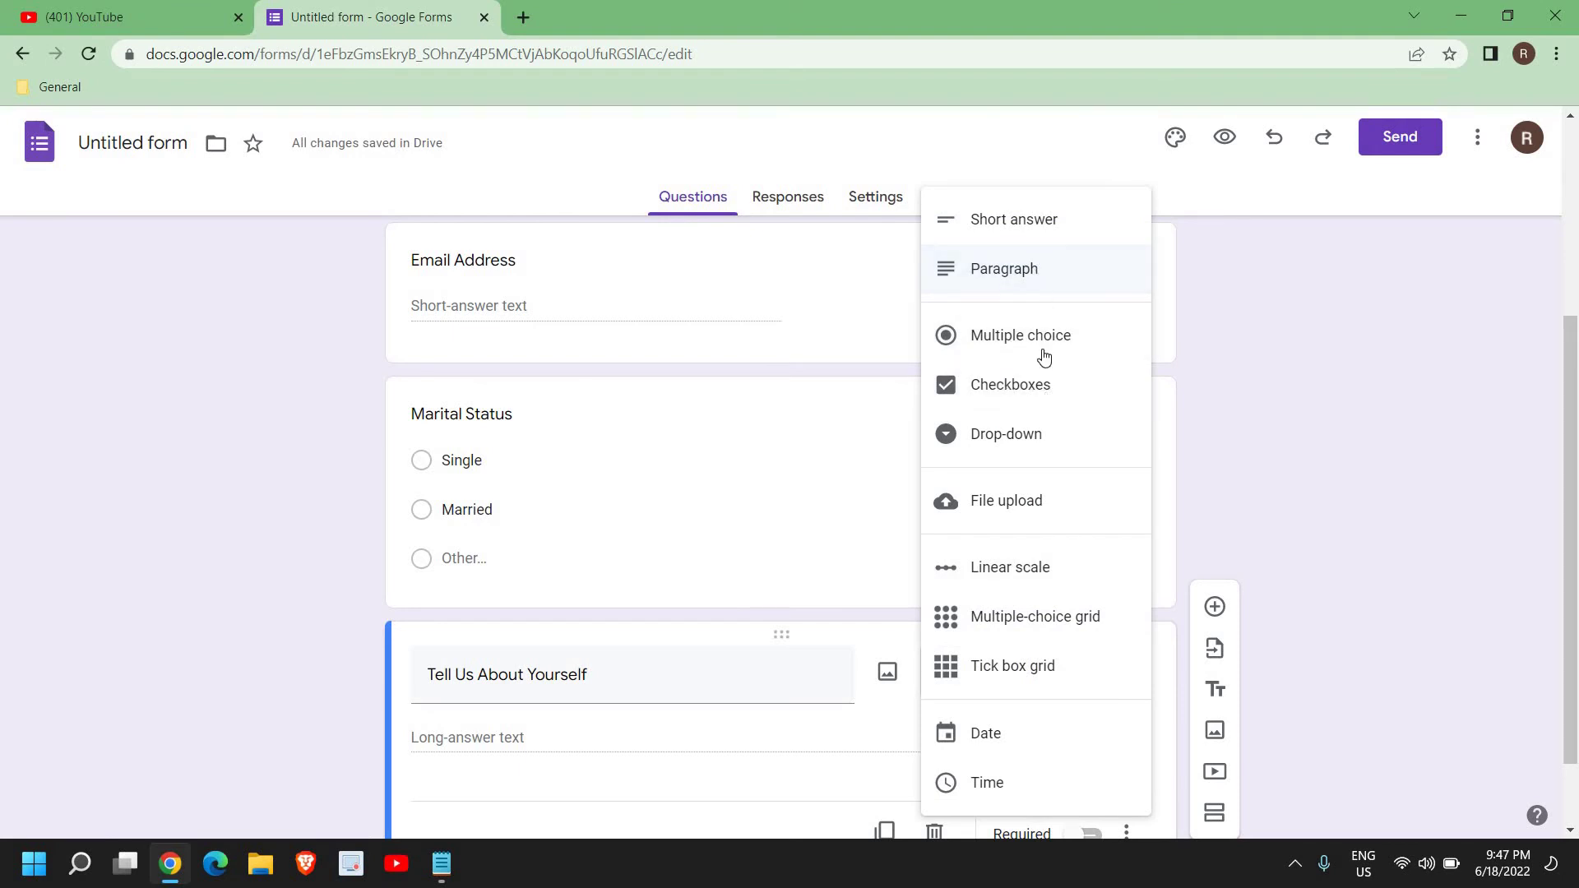
click(954, 278)
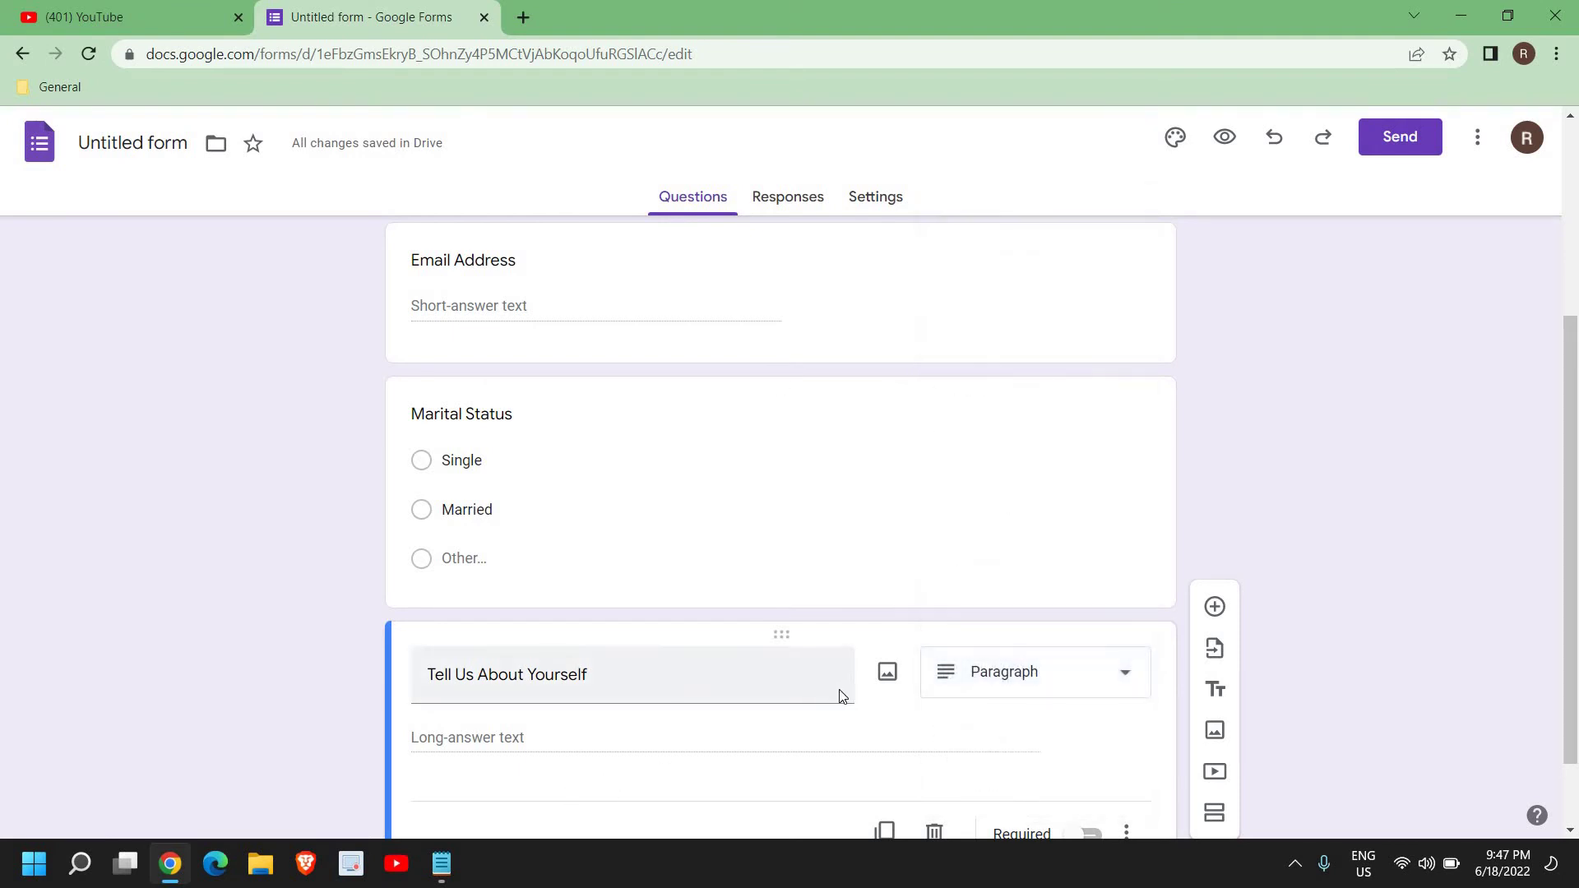
Open the form's theme options and set the theme colour to orange.
scroll(818, 706, up, 5)
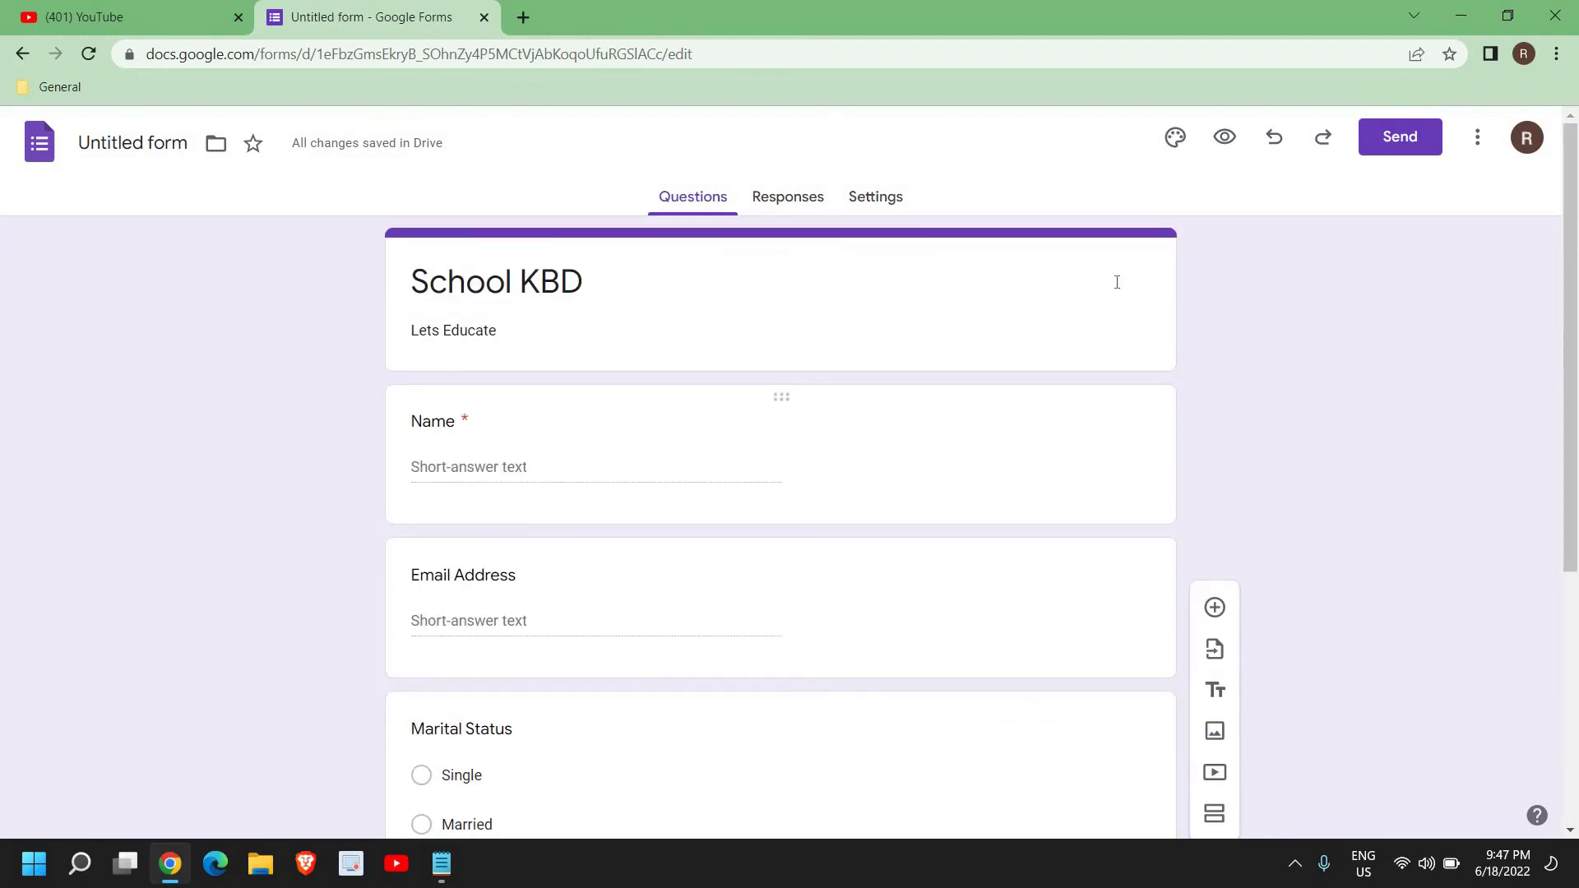
click(1176, 140)
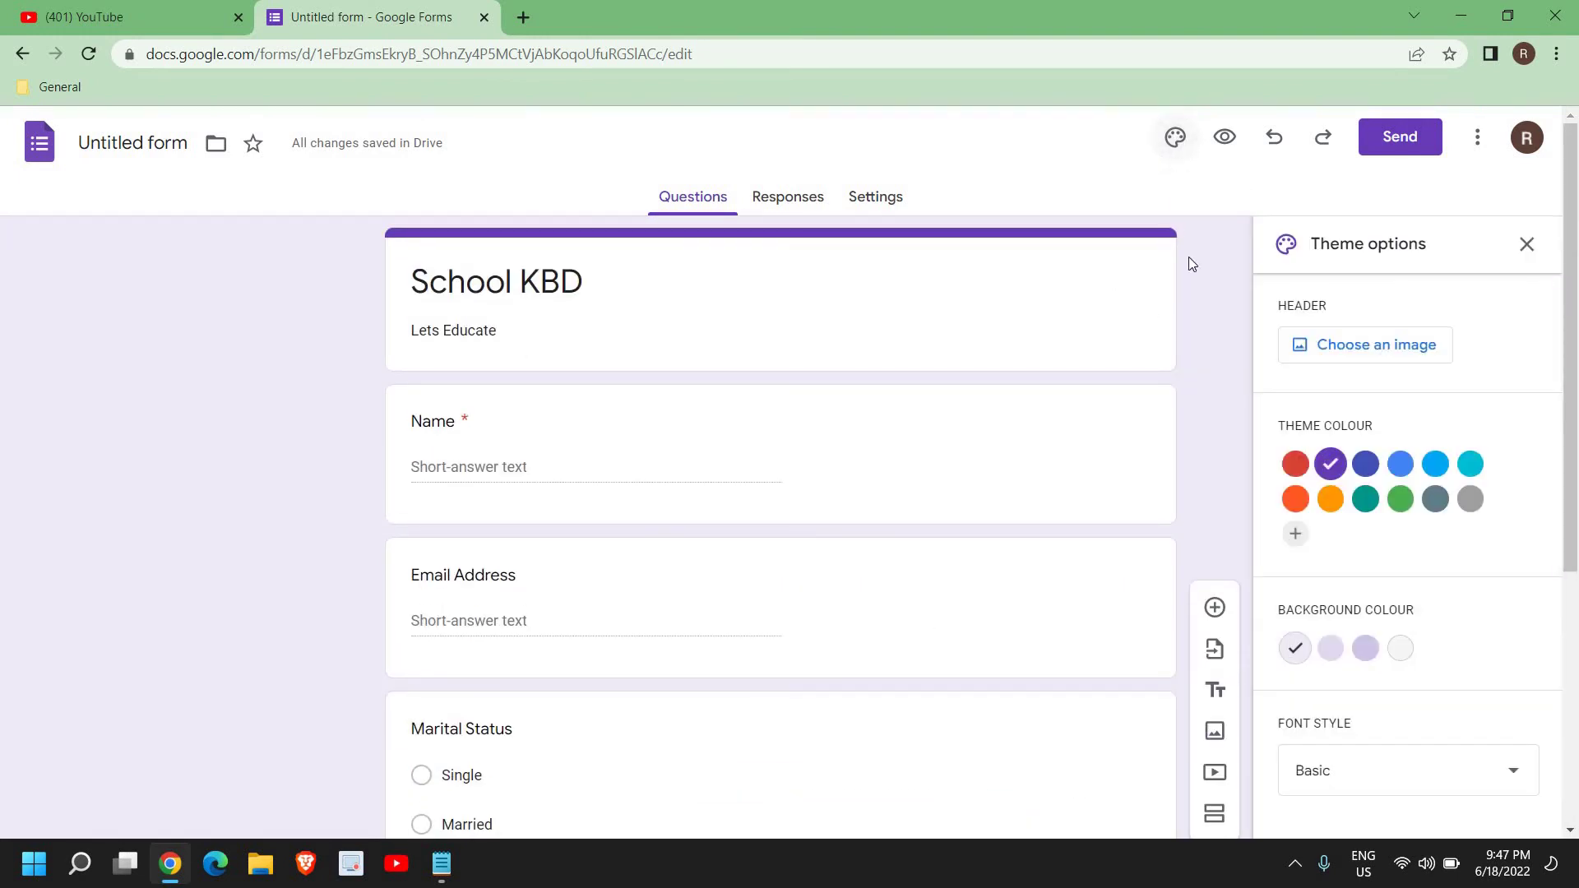
click(1295, 500)
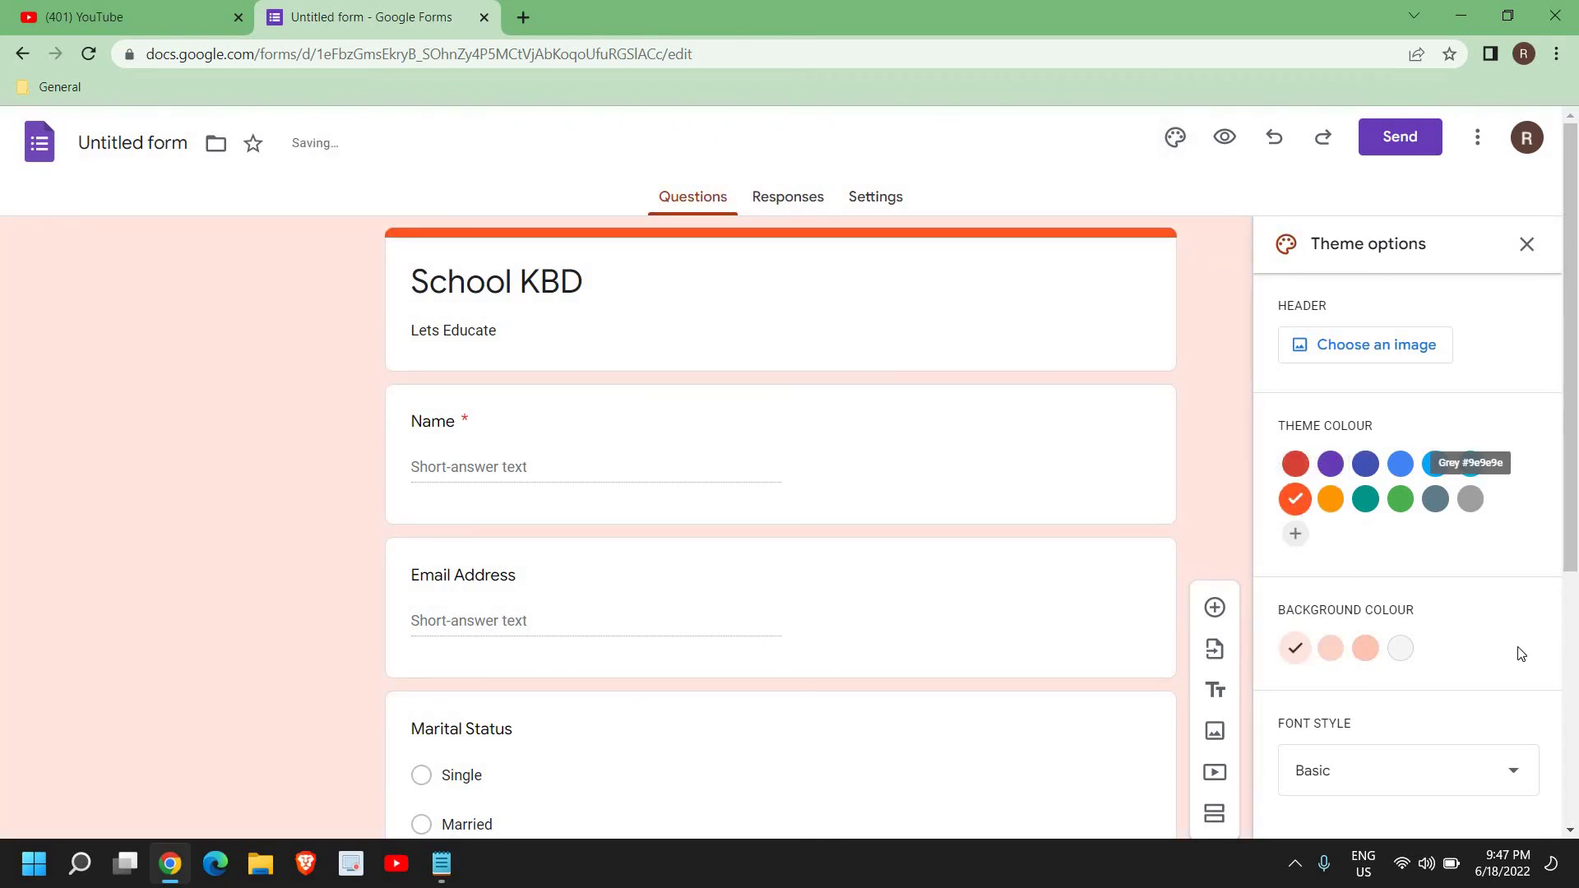
scroll(1520, 645, down, 3)
scroll(1489, 585, up, 3)
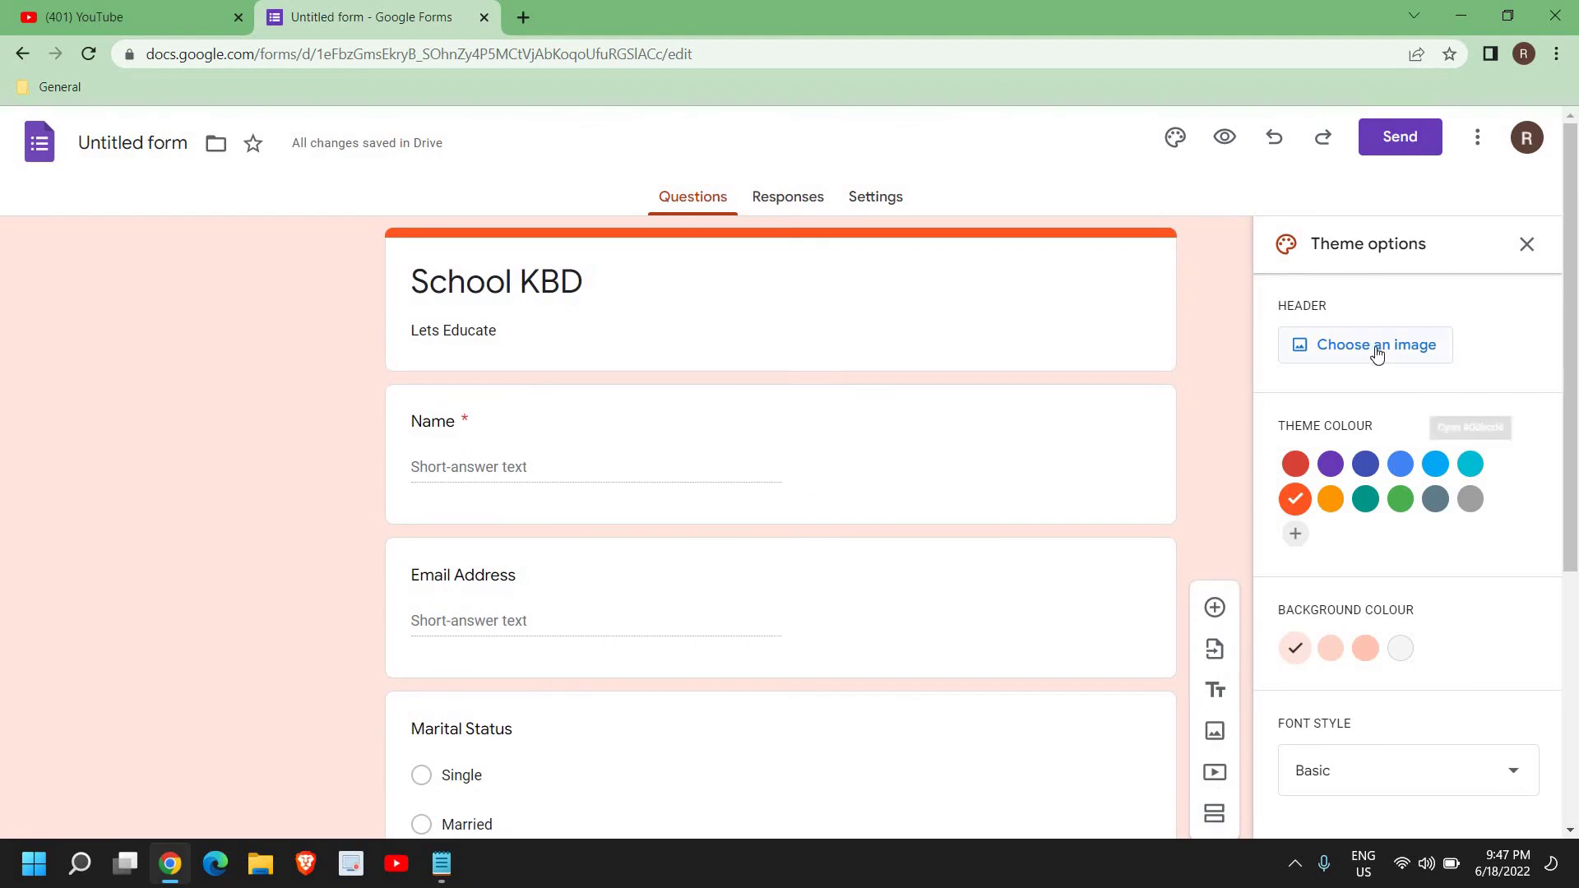
Insert the Work and School header image of an open book with pages folded into a heart.
click(1427, 362)
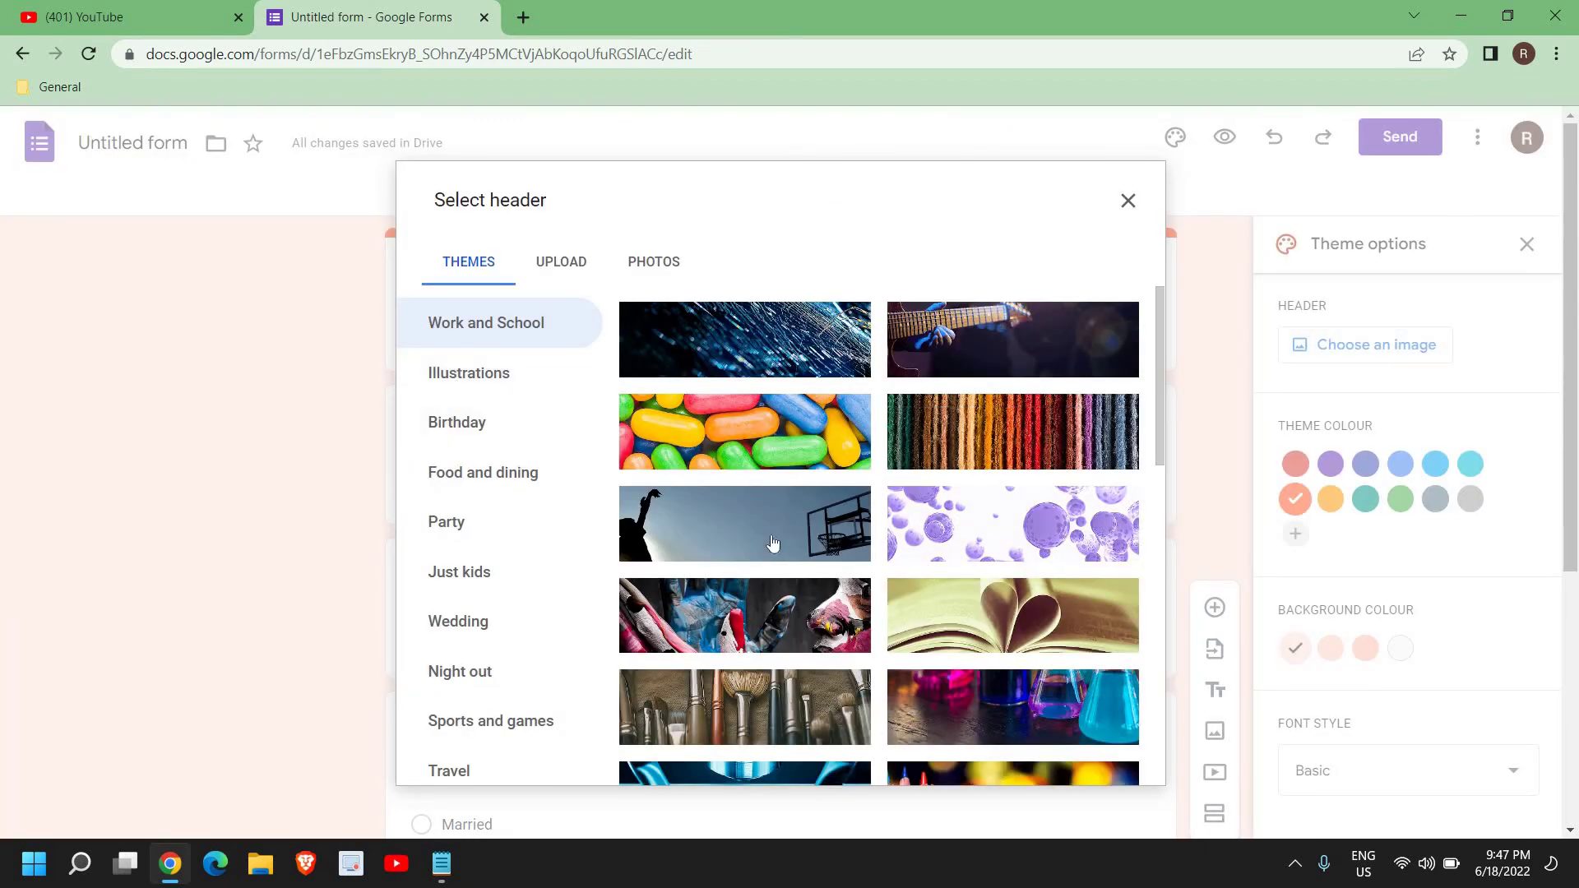
click(1013, 628)
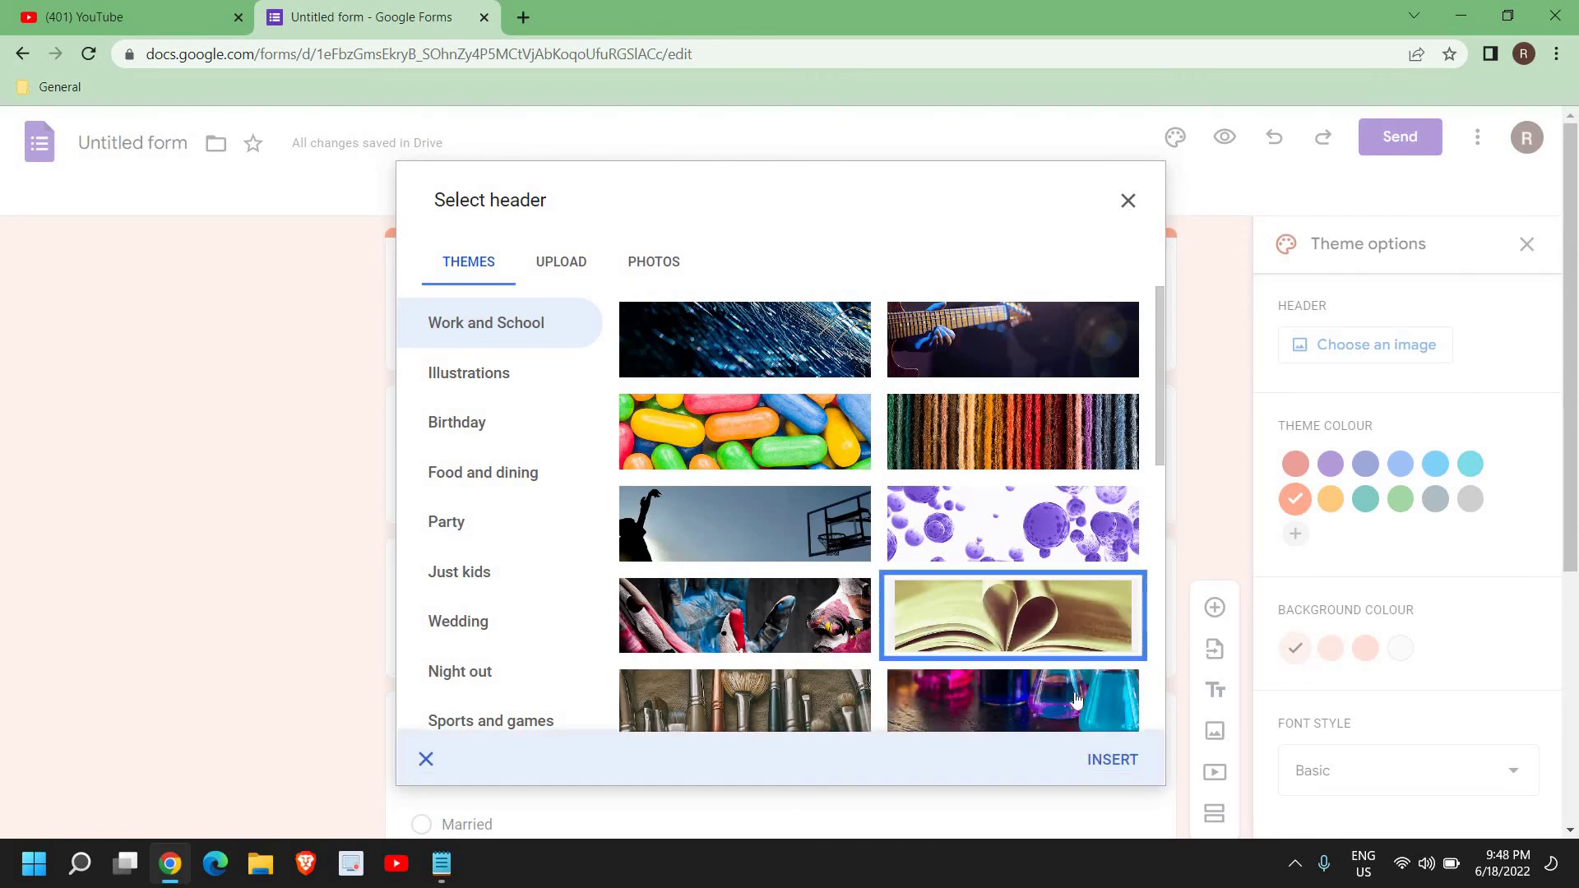
click(1112, 759)
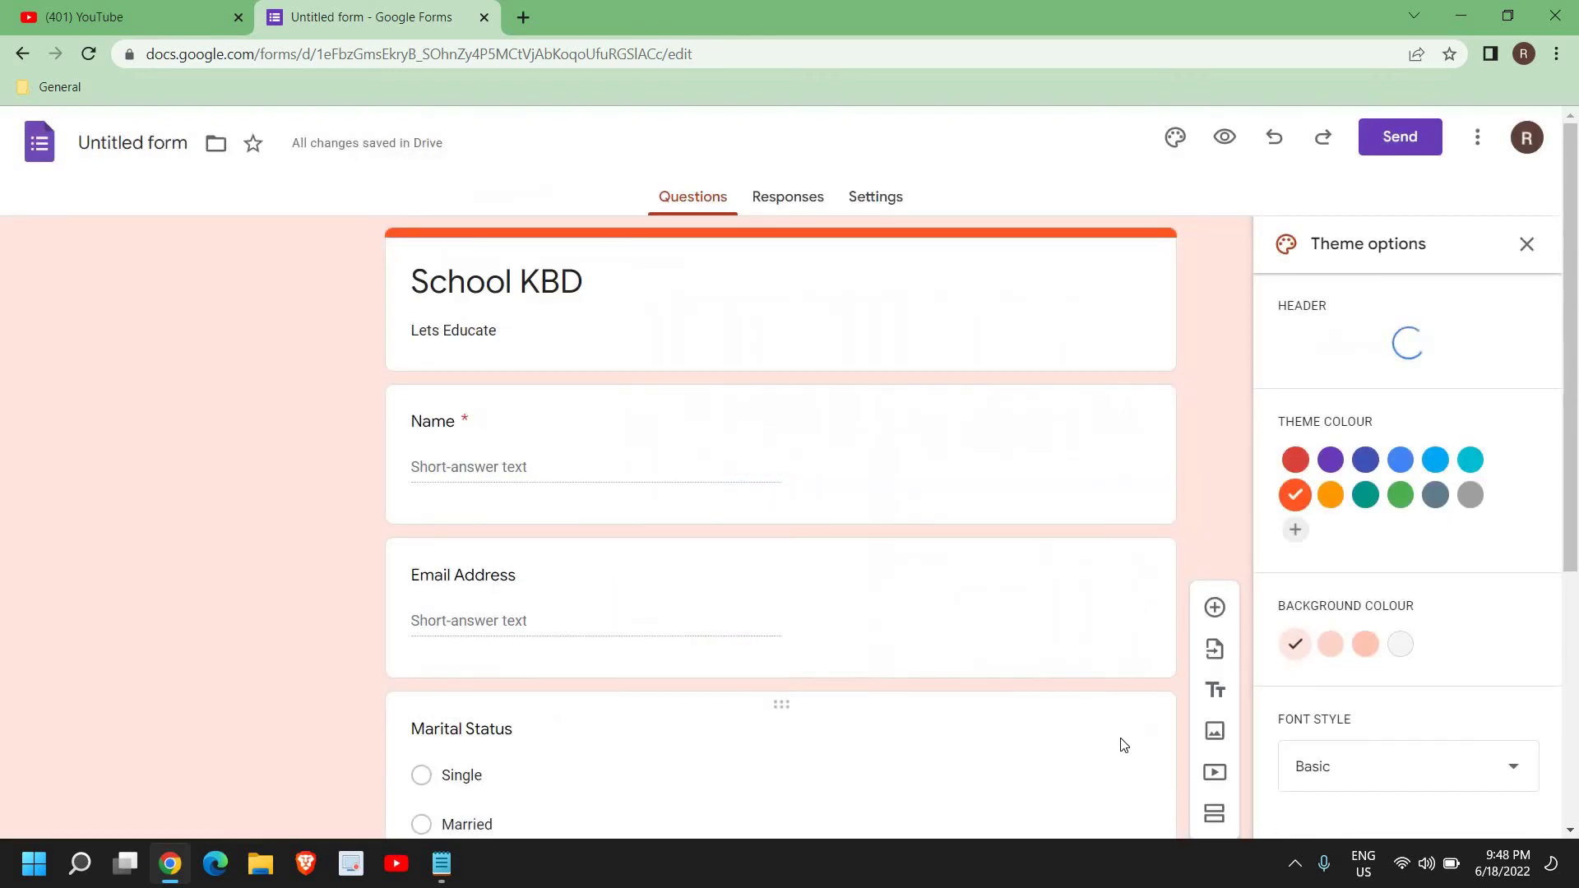
Generate a shortened sharing link for the form, copy it, and close the send dialog.
click(1399, 140)
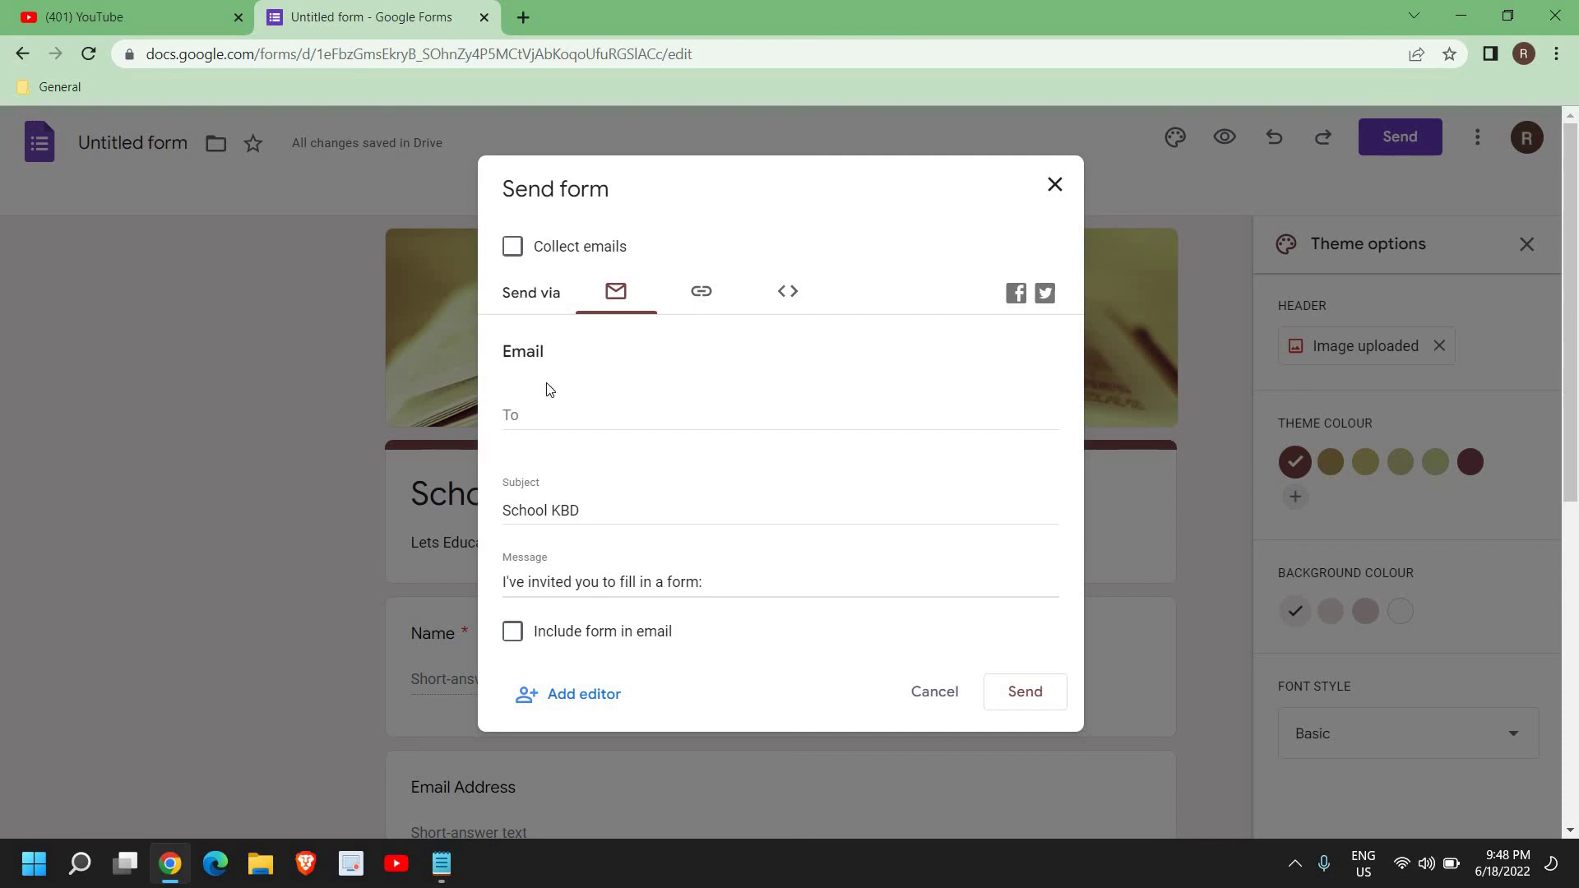
click(547, 417)
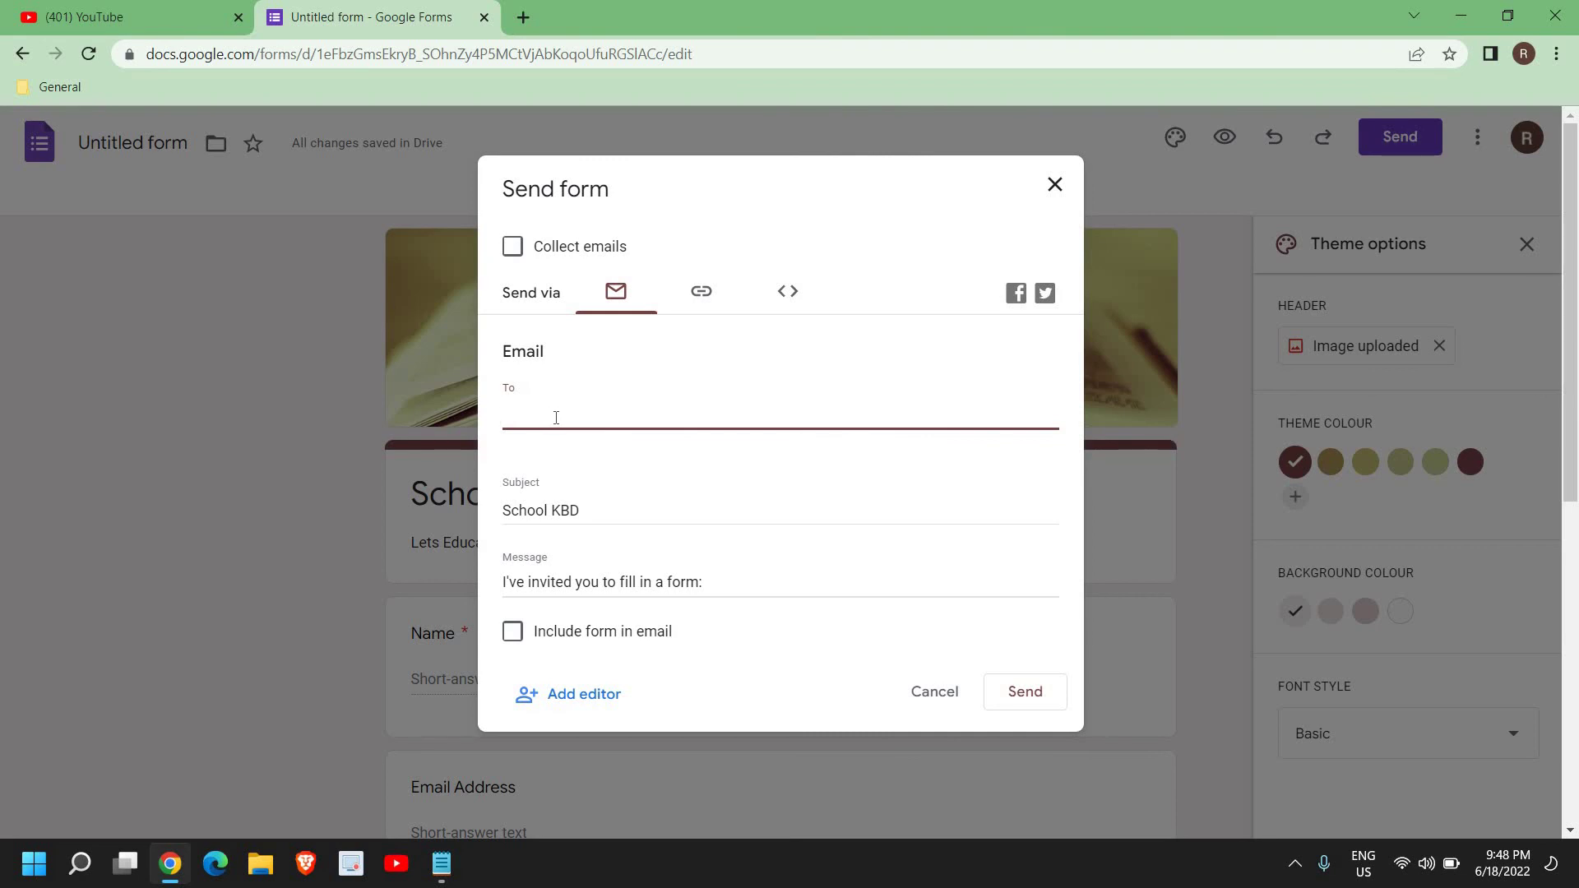
click(699, 295)
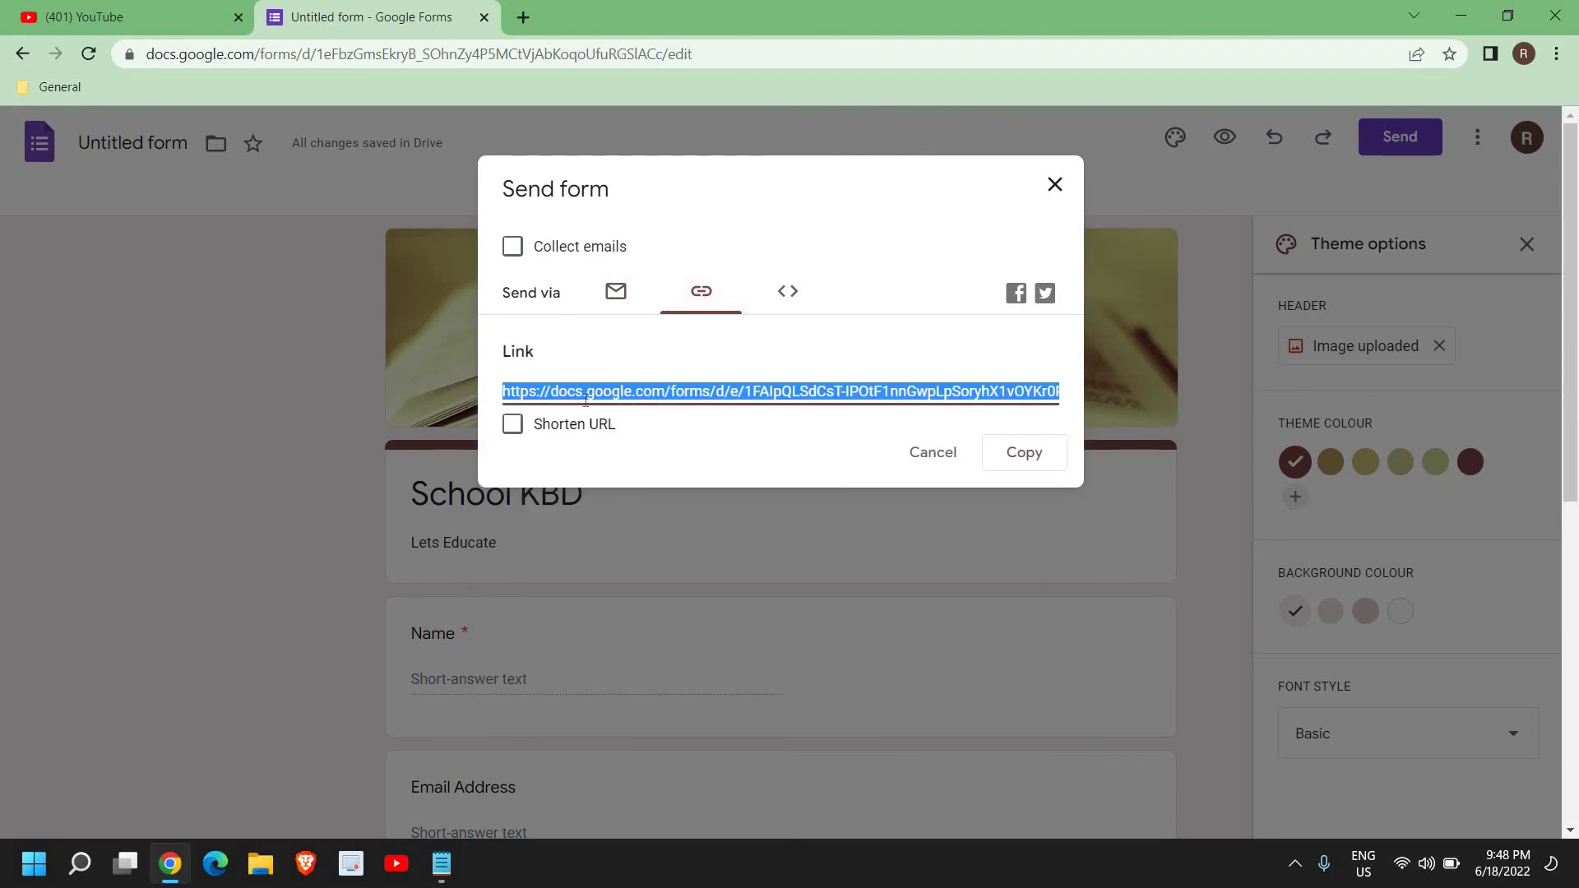
click(513, 424)
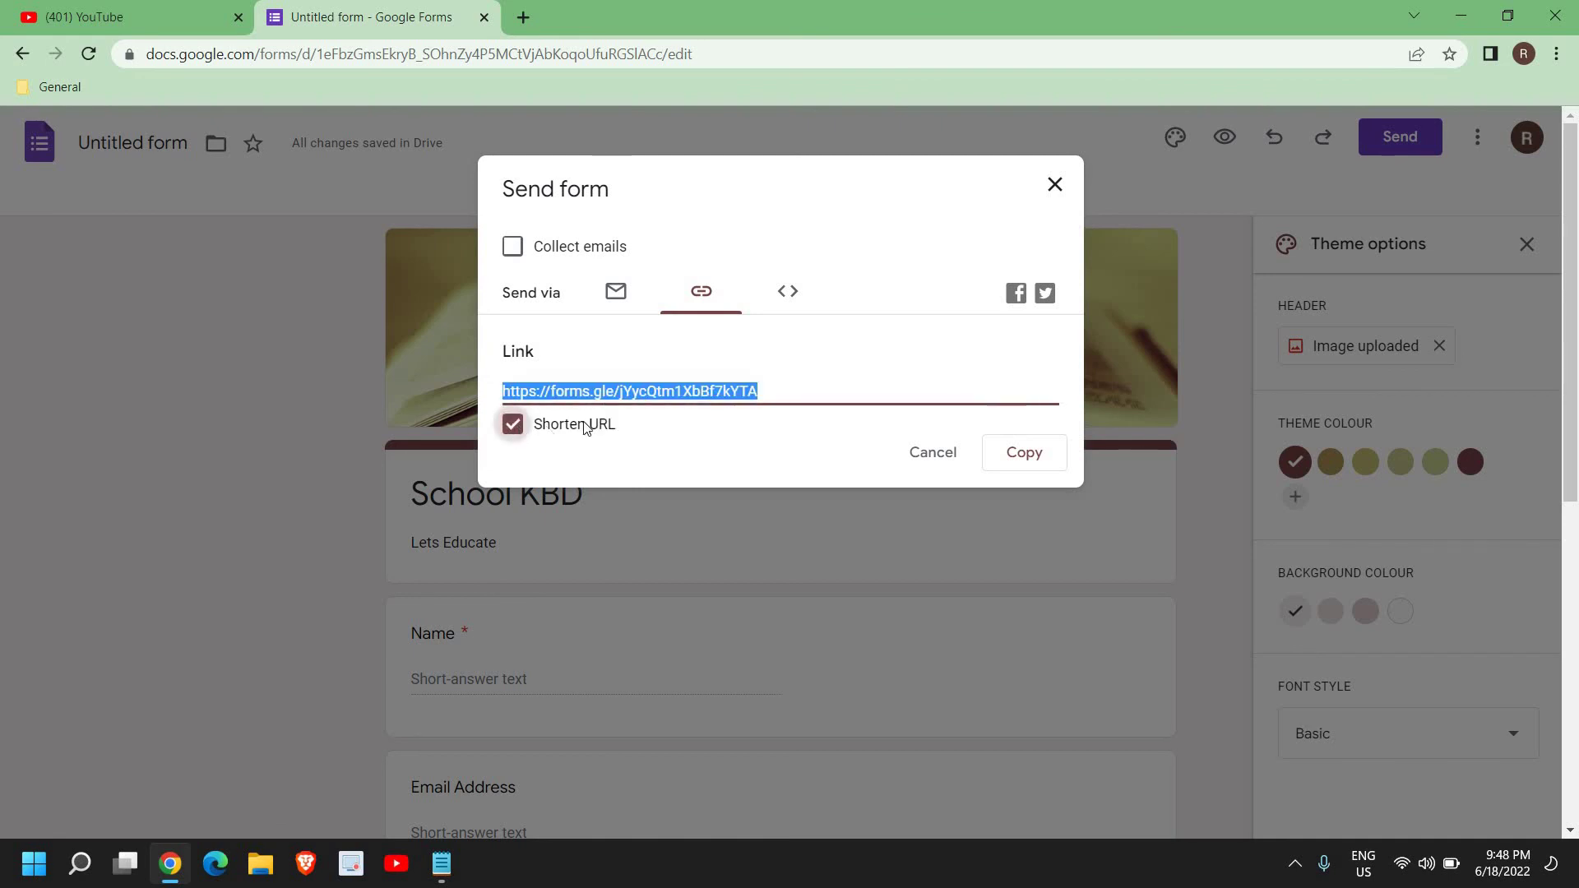
right_click(646, 396)
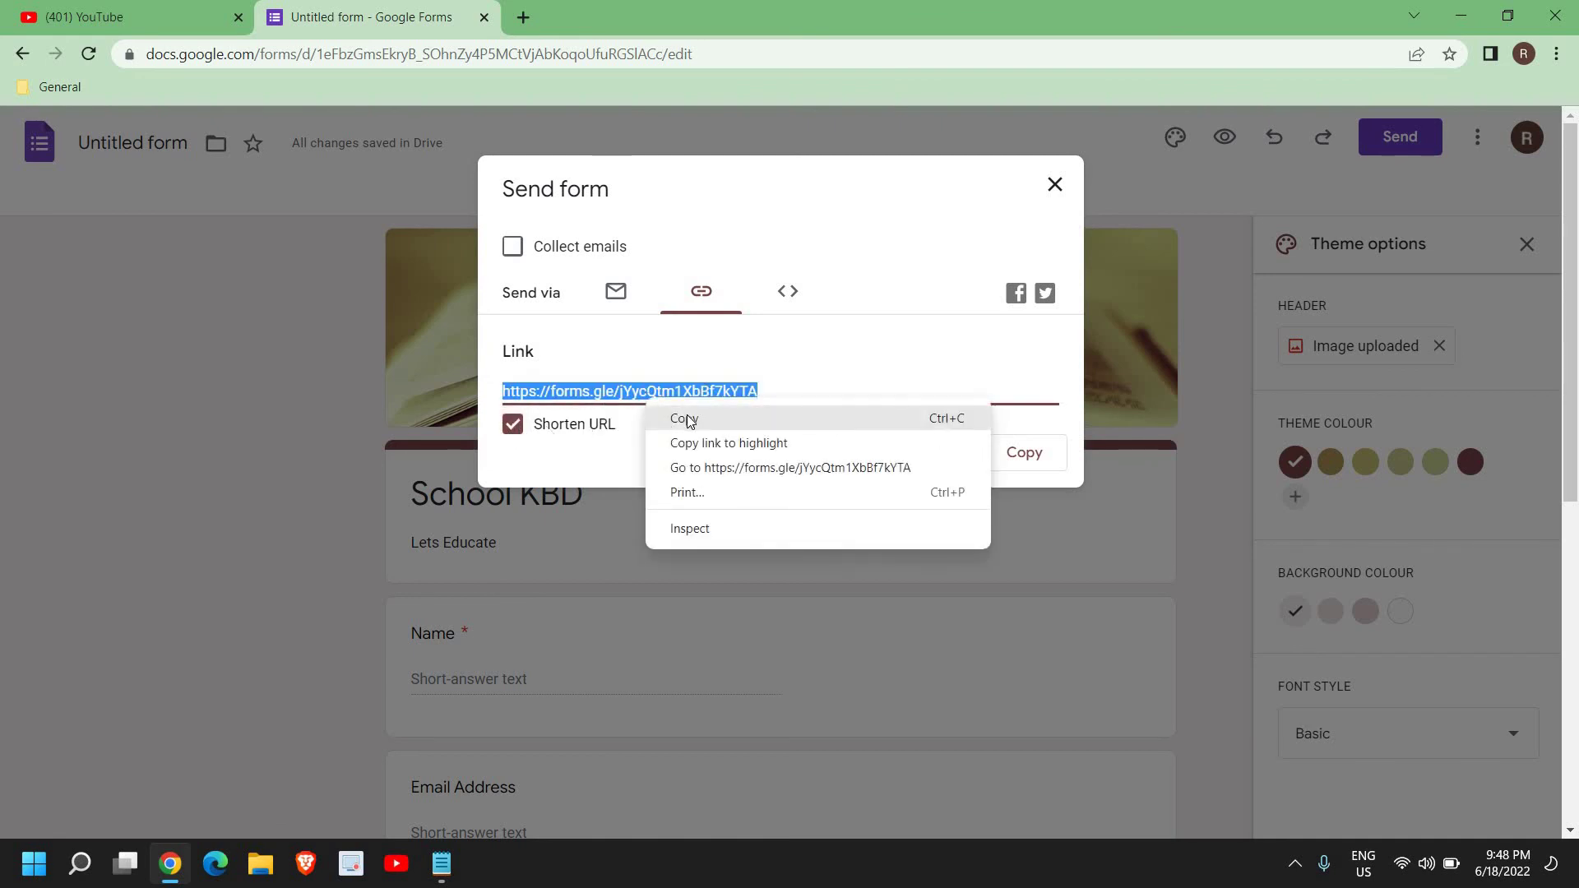
click(686, 417)
click(1024, 456)
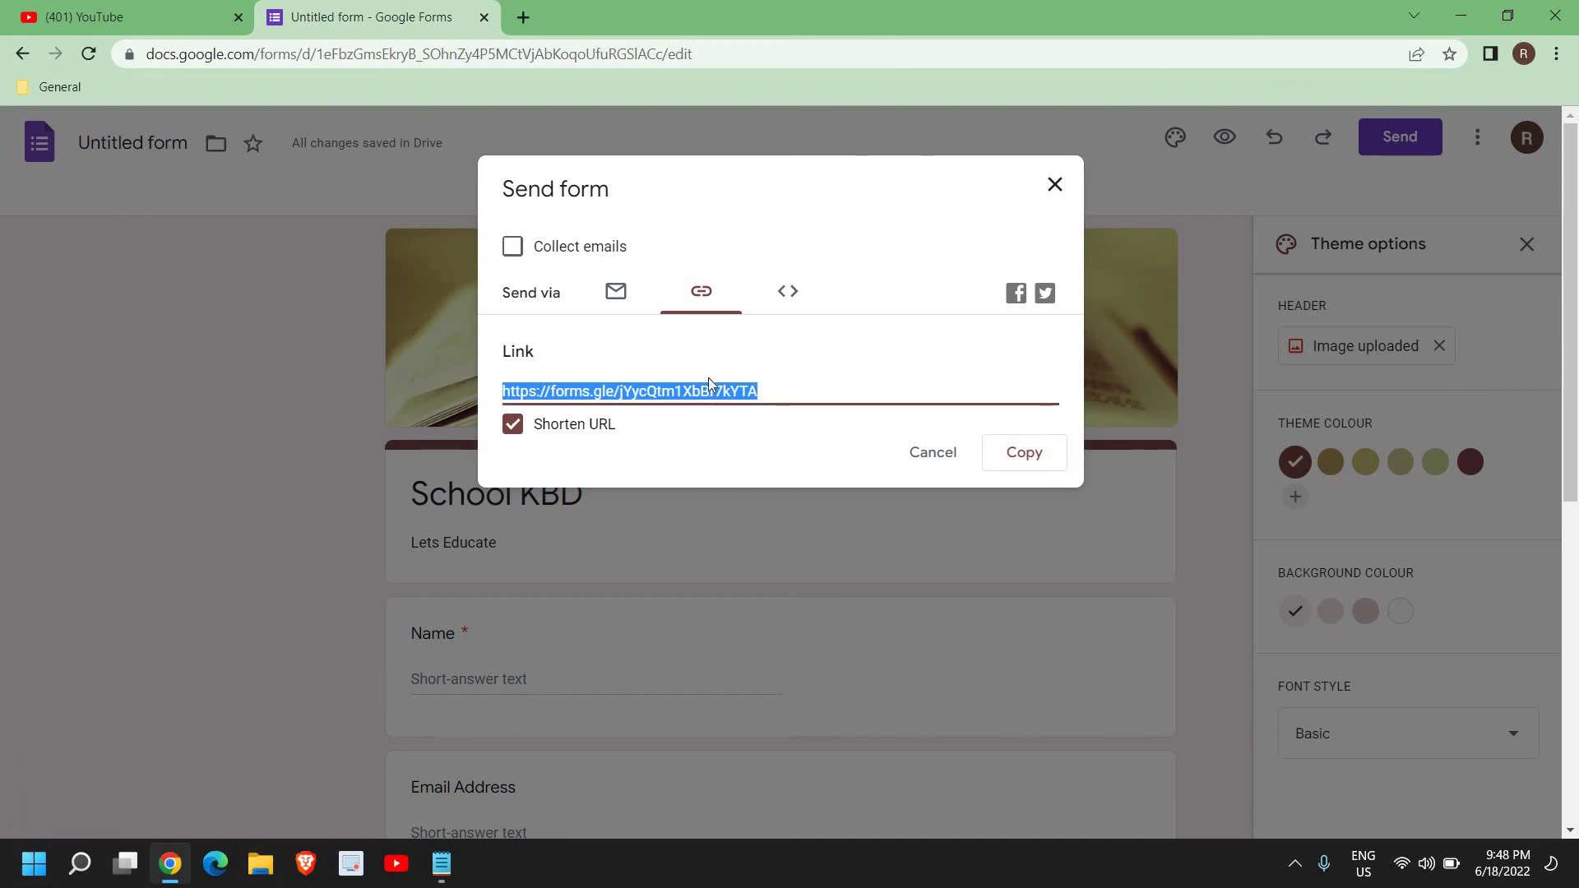
click(938, 452)
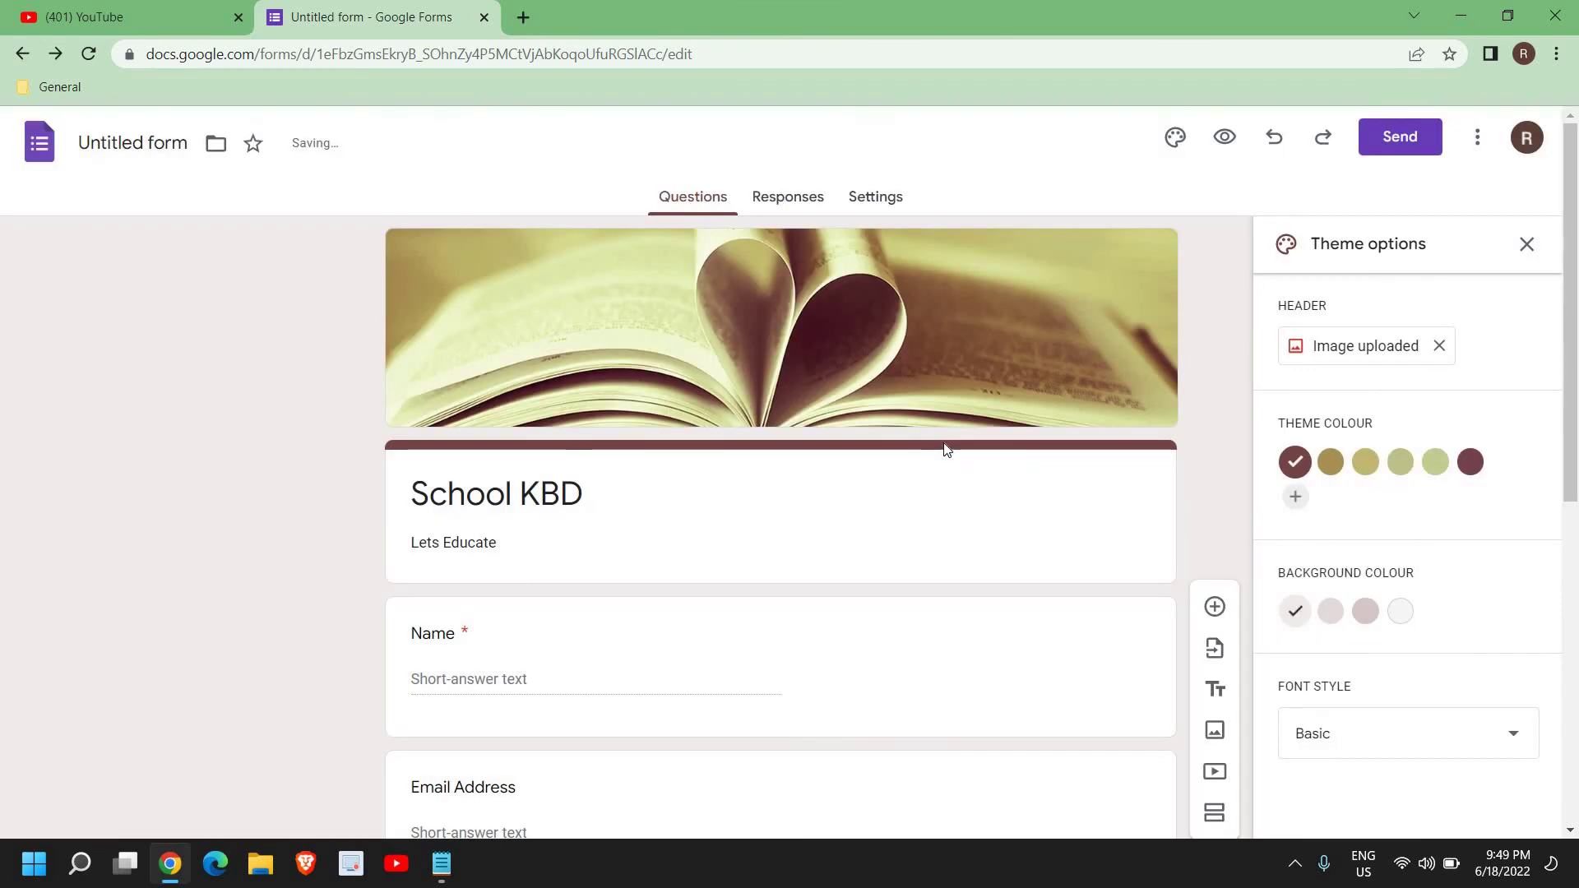